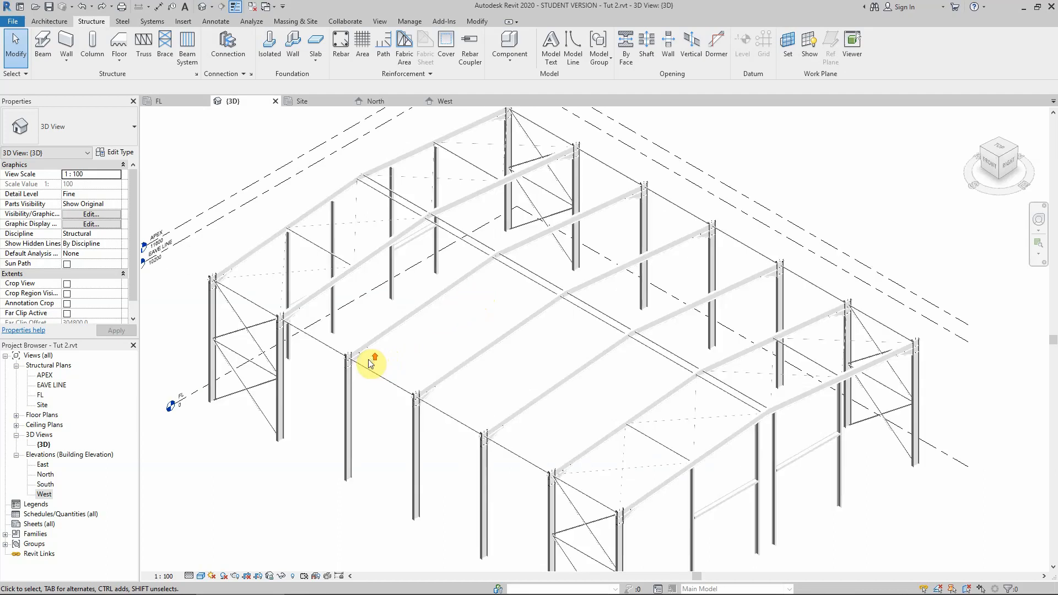
Inspect an existing knee connection on the portal frame and zoom in on the rafter apex.
left_click(364, 364)
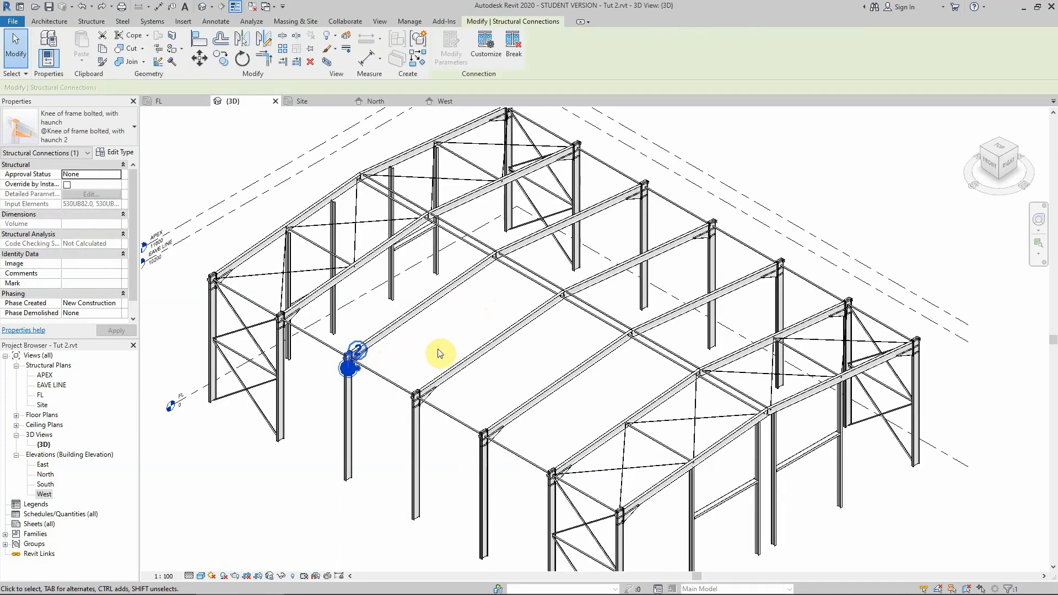
left_click(438, 349)
scroll(396, 358, "up", 2)
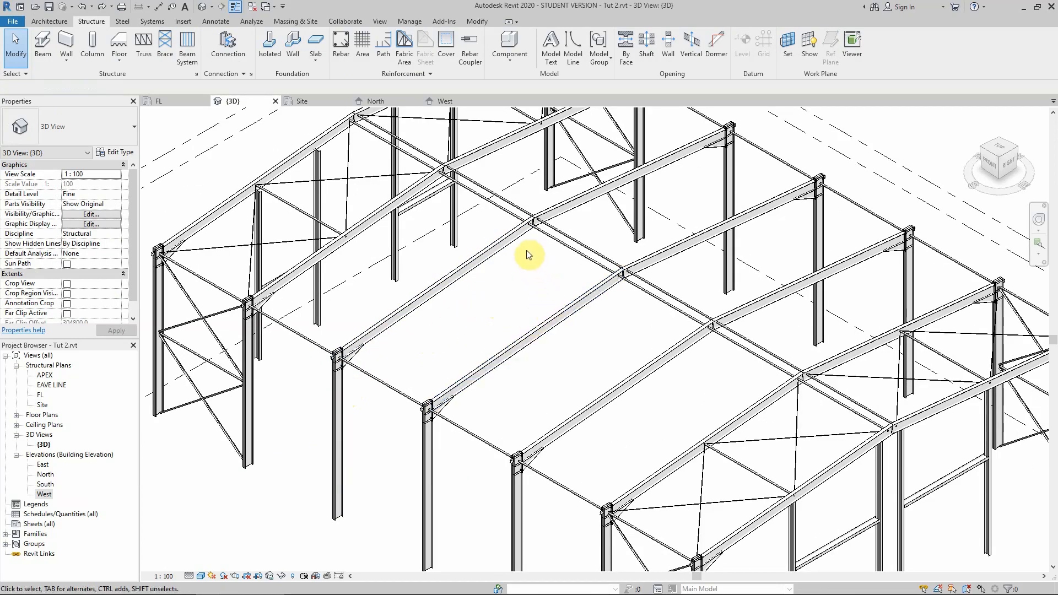
scroll(526, 251, "up", 2)
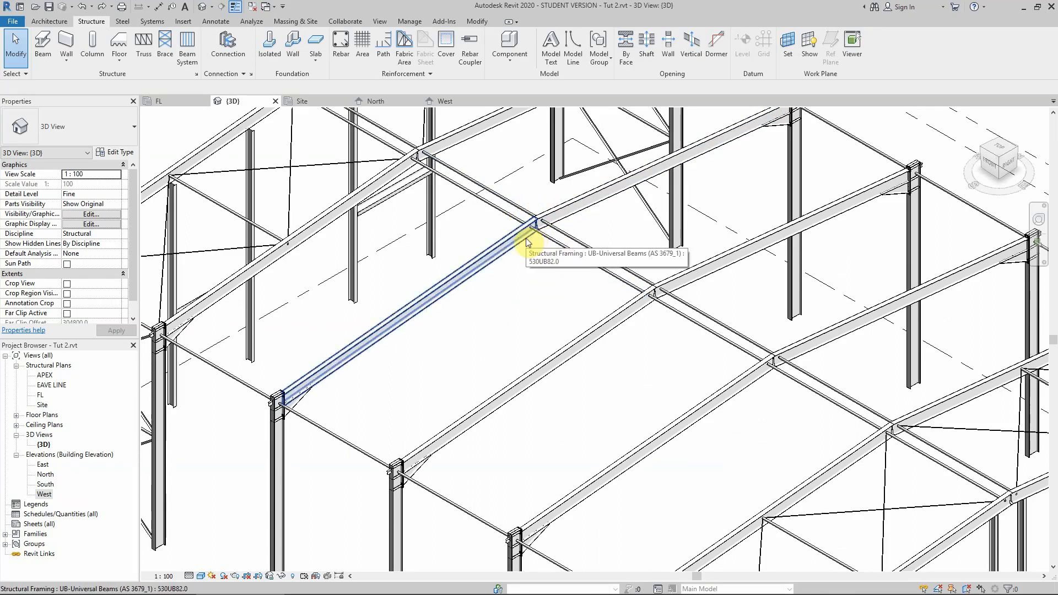
Switch to the specification document and reword the apex haunch bullet to end with 'made of 12mm thick plates.'.
left_click(154, 585)
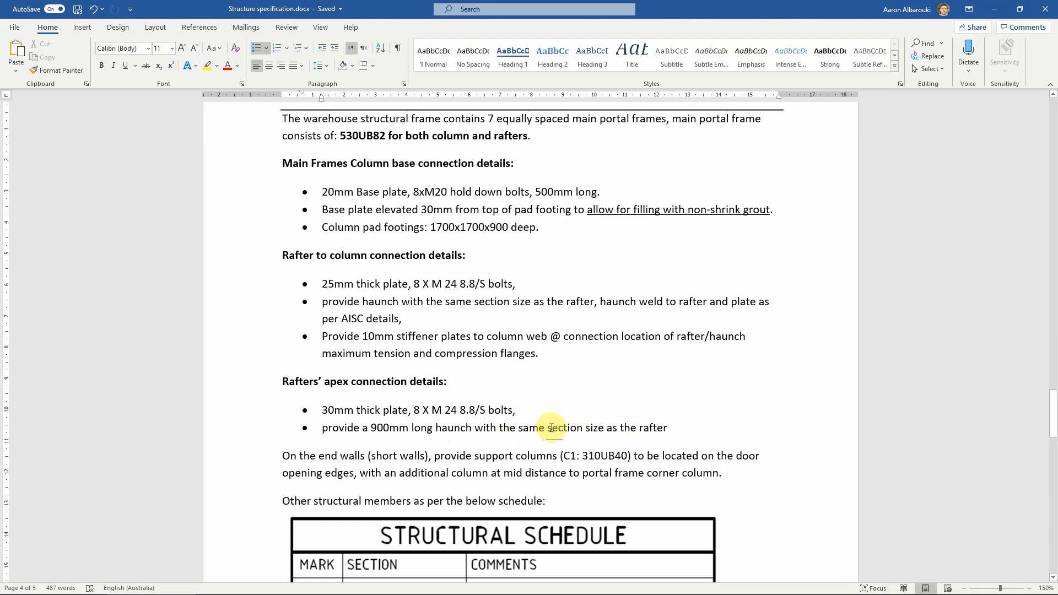
left_click_drag(549, 429, 664, 428)
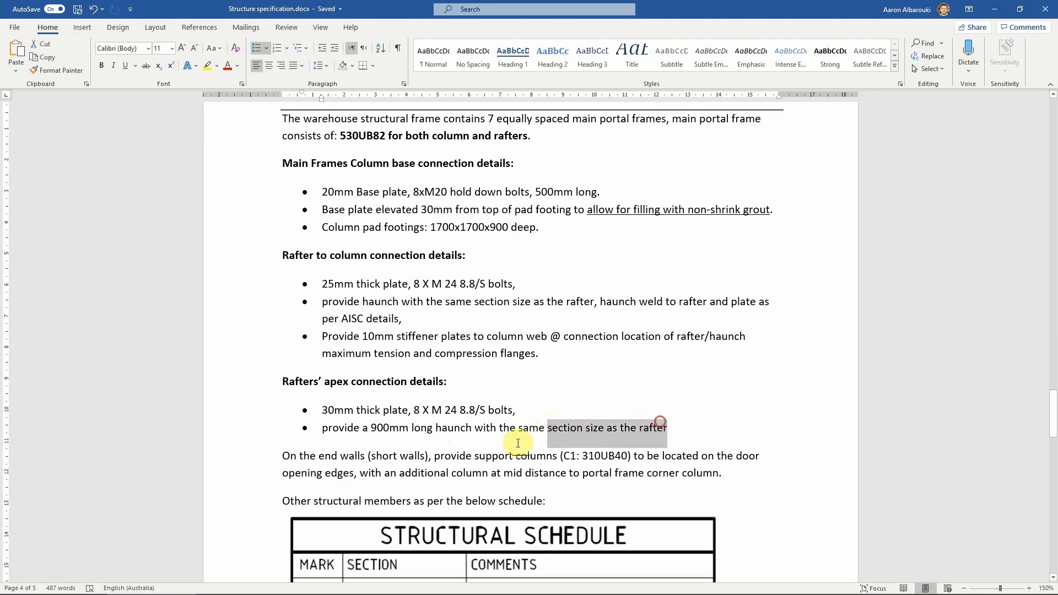
left_click(505, 430)
left_click_drag(488, 428, 660, 433)
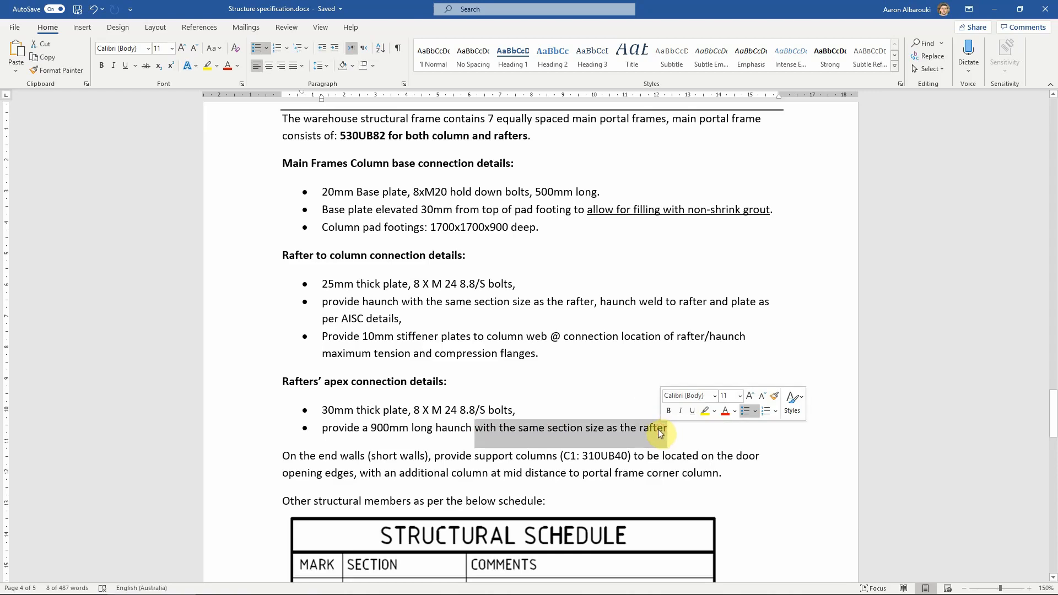
type("made of 12mm")
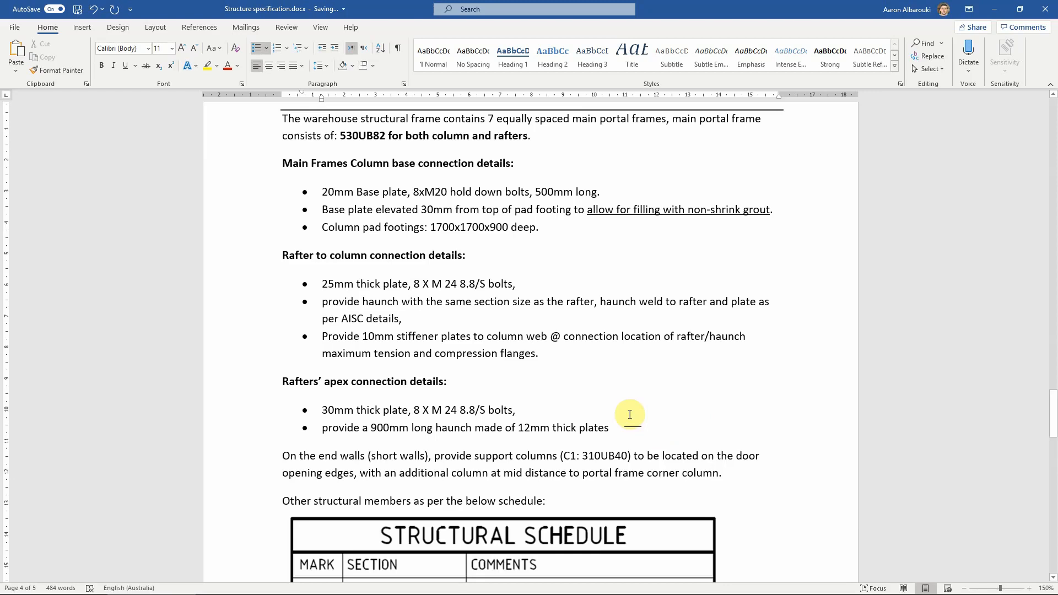
type(".")
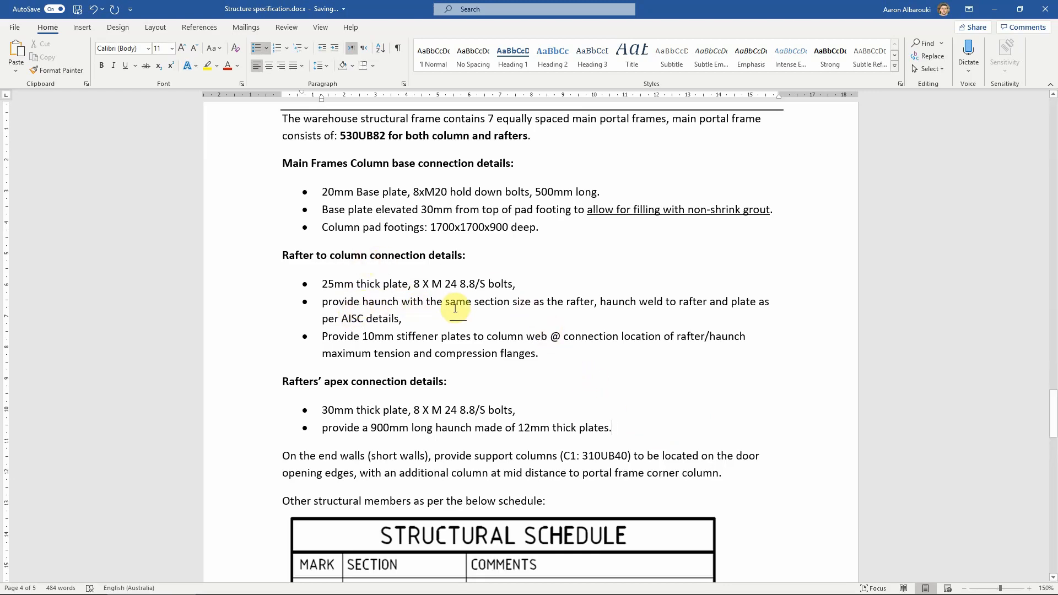
Return to the model and add a steel connection at the apex joint of the two rafters.
left_click(997, 10)
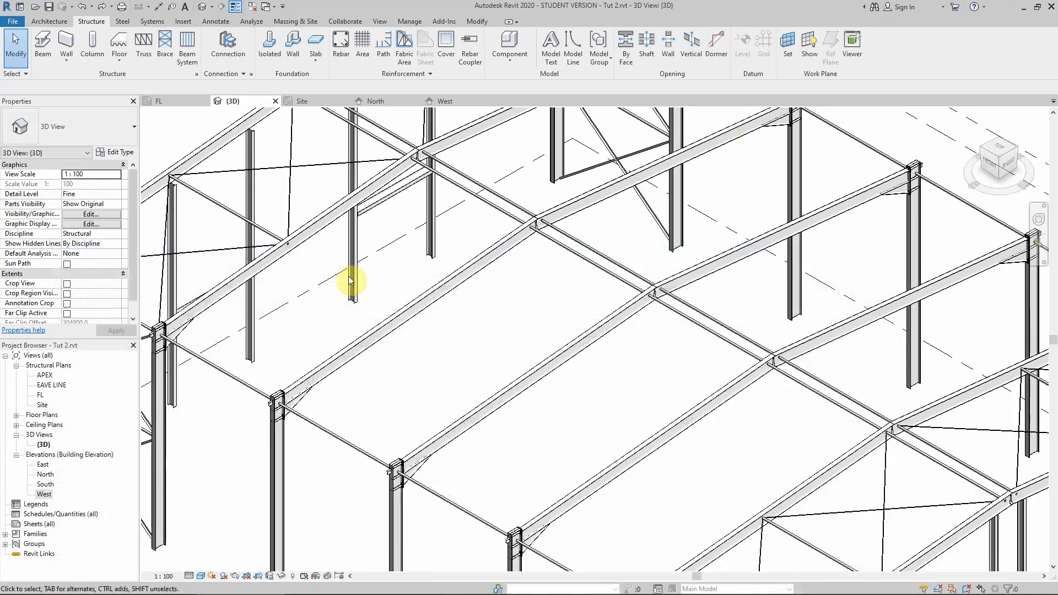
left_click(514, 233)
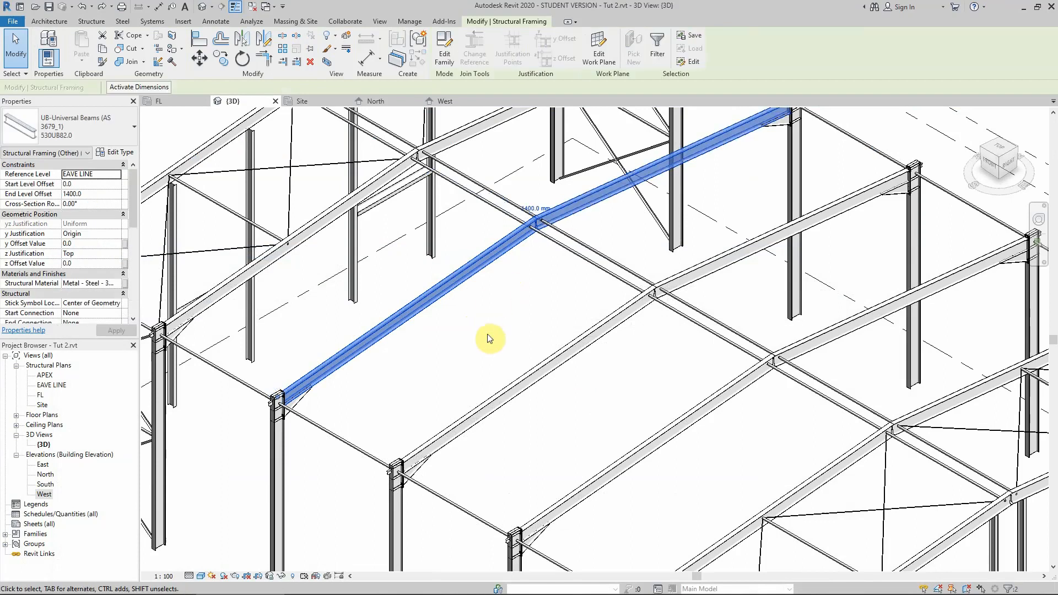
left_click(93, 22)
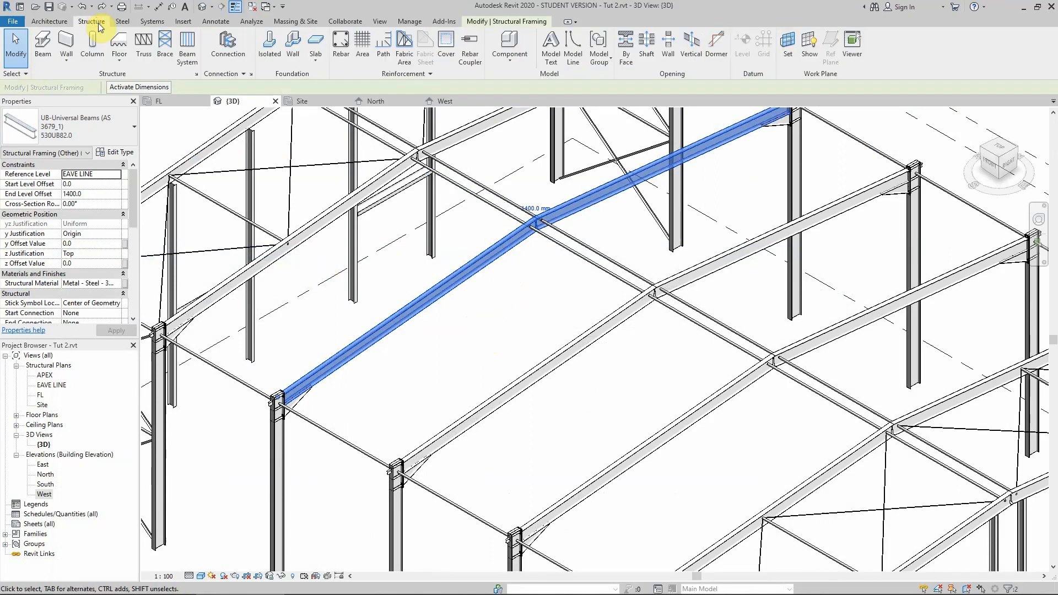
left_click(122, 21)
left_click(55, 47)
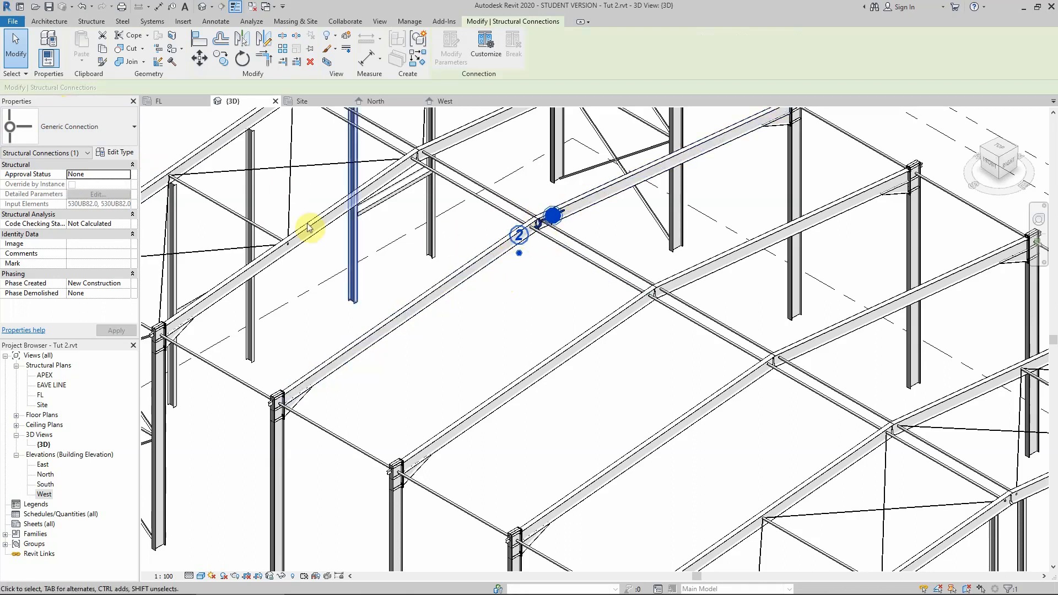
Change the apex connection's type to Apex haunch.
left_click(87, 128)
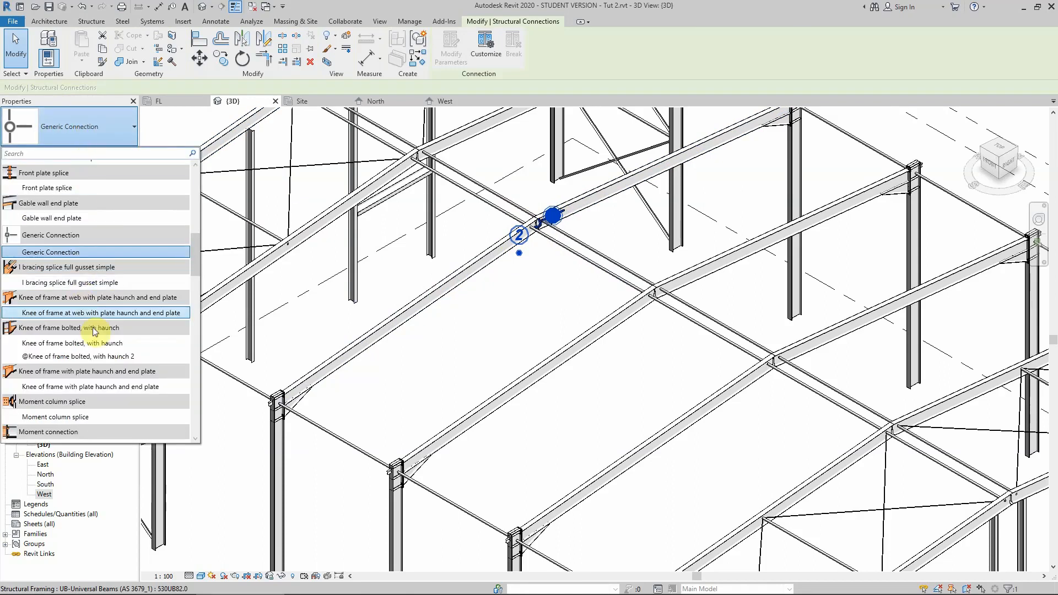
scroll(83, 292, "up", 3)
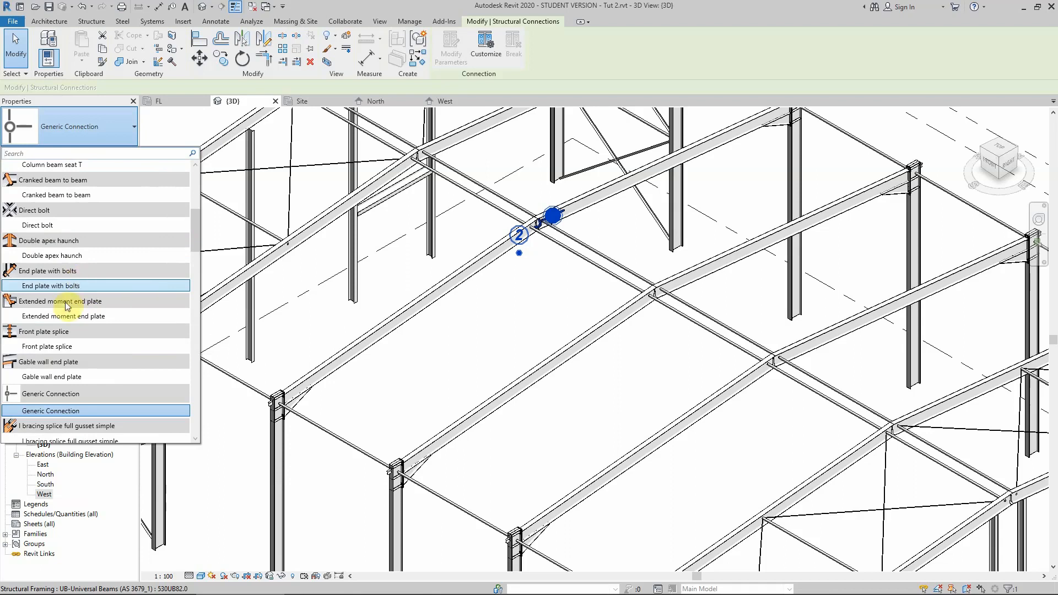
scroll(56, 245, "up", 3)
scroll(55, 245, "up", 2)
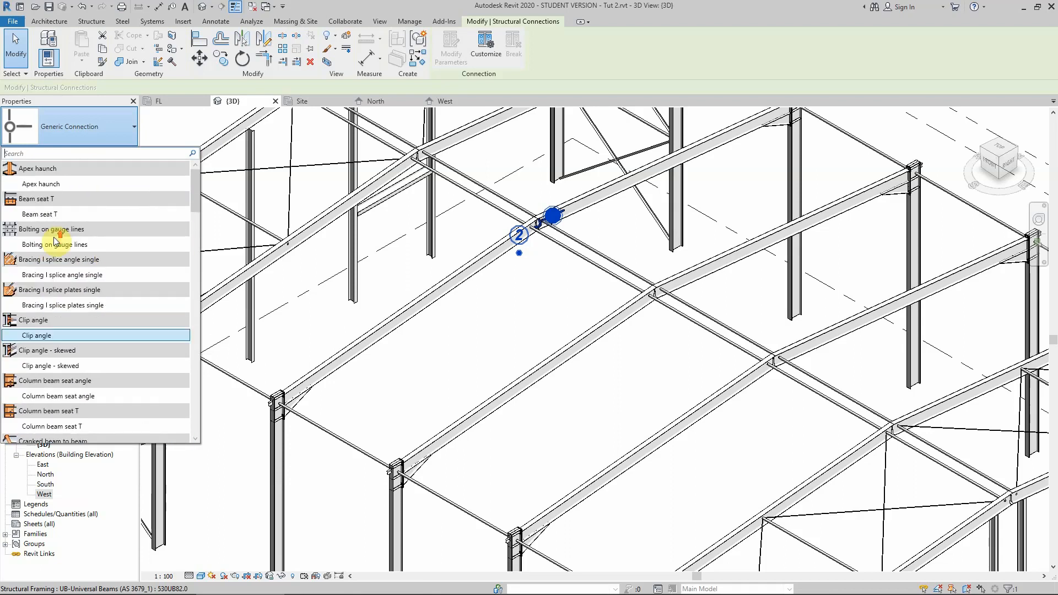
left_click(48, 185)
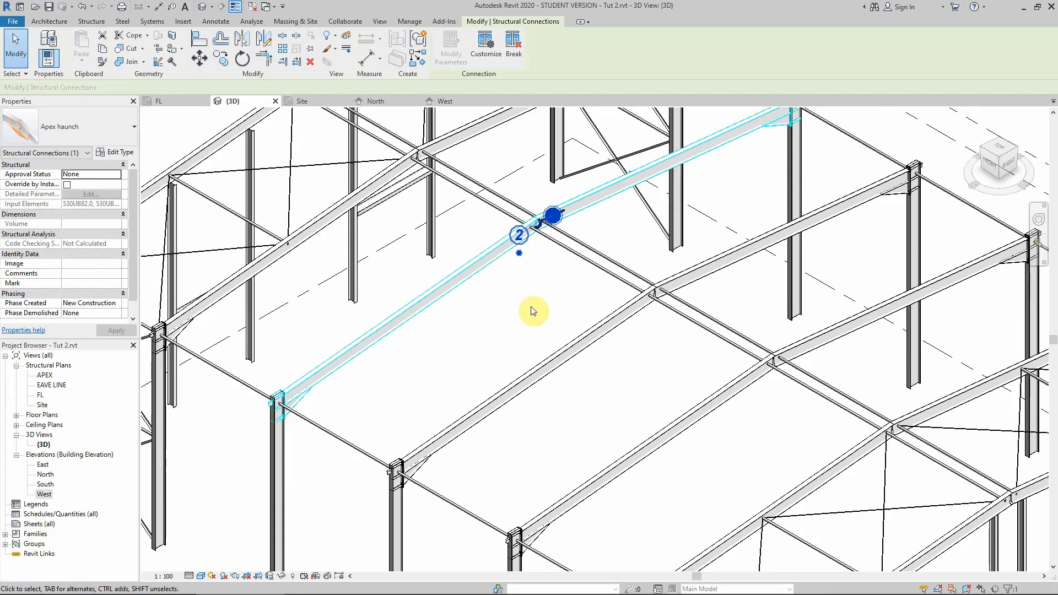
scroll(543, 224, "down", 3)
scroll(543, 221, "up", 5)
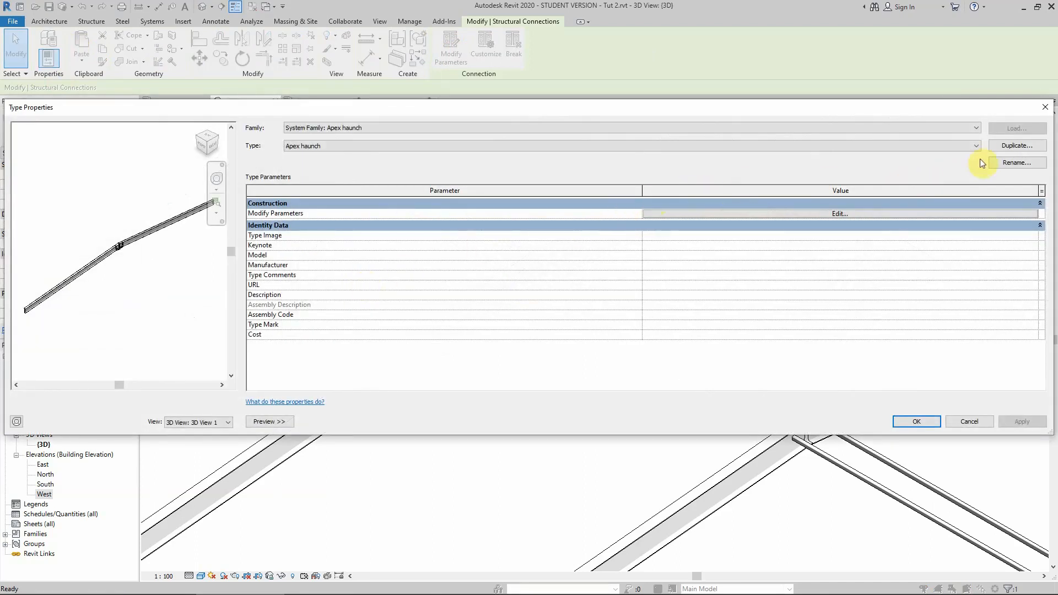
left_click(1018, 146)
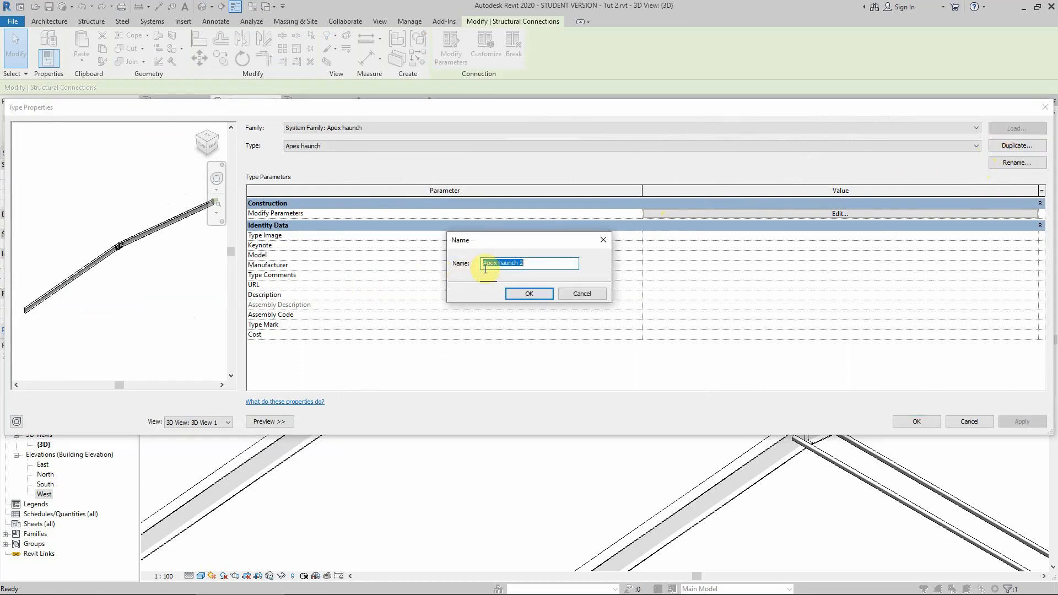
left_click(483, 264)
type("@")
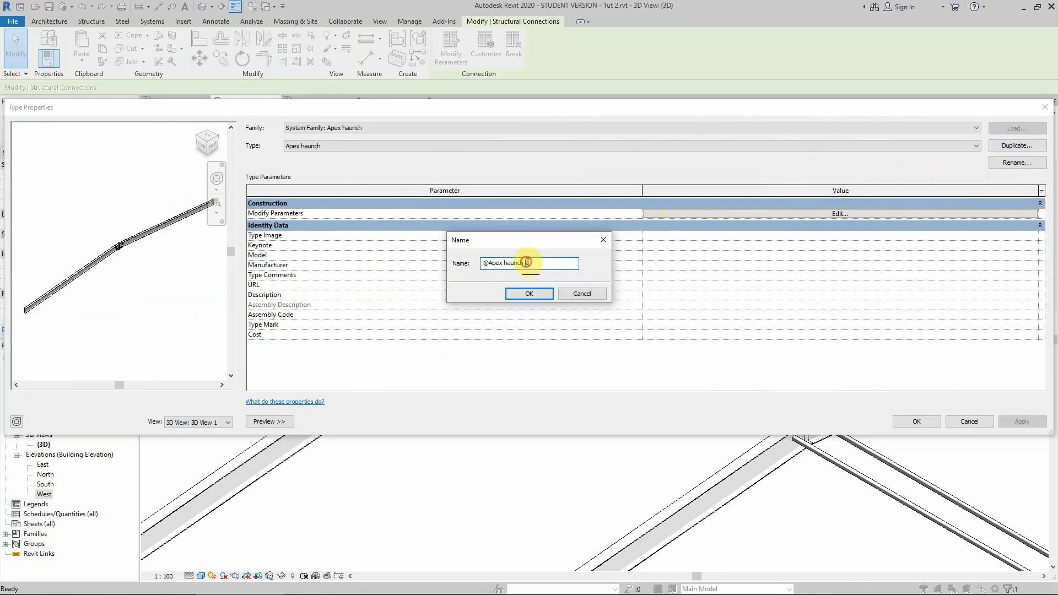
left_click_drag(526, 263, 548, 266)
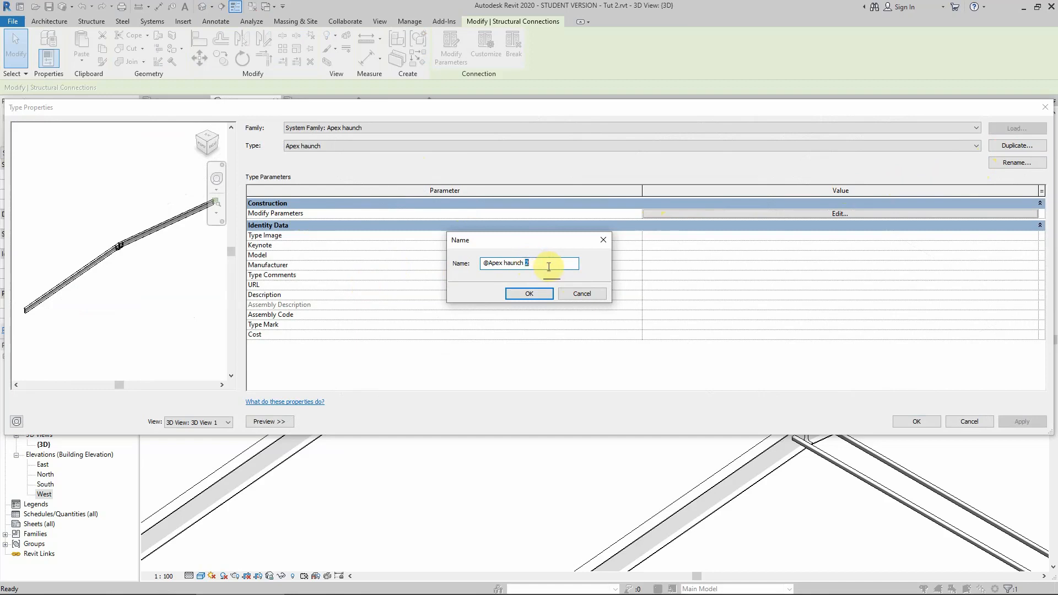
left_click(524, 296)
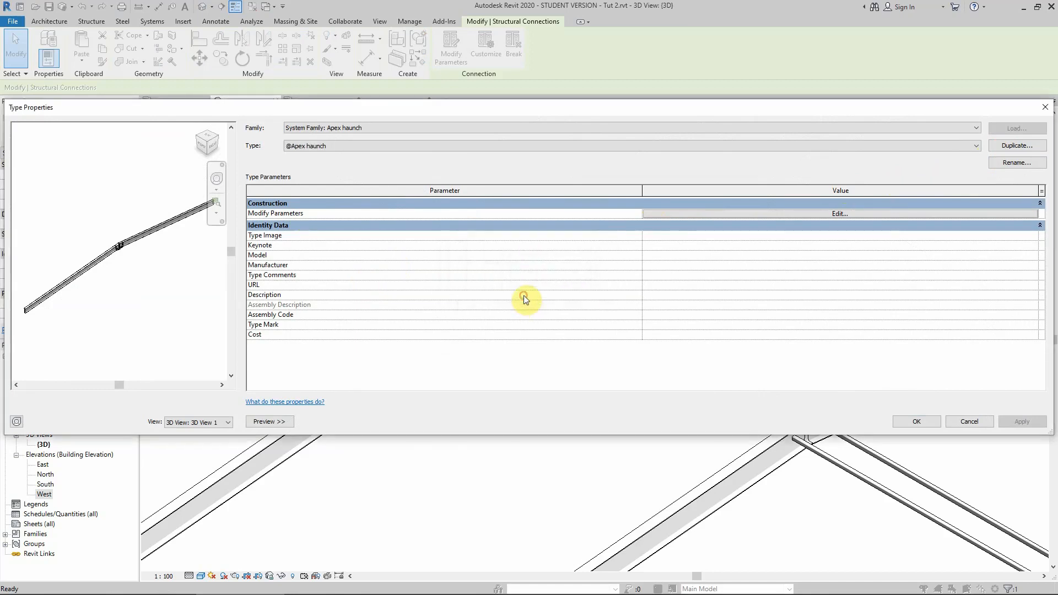
Open the connection's parameters and set the end plate thickness to 30 and construction gap to 5.
left_click(771, 215)
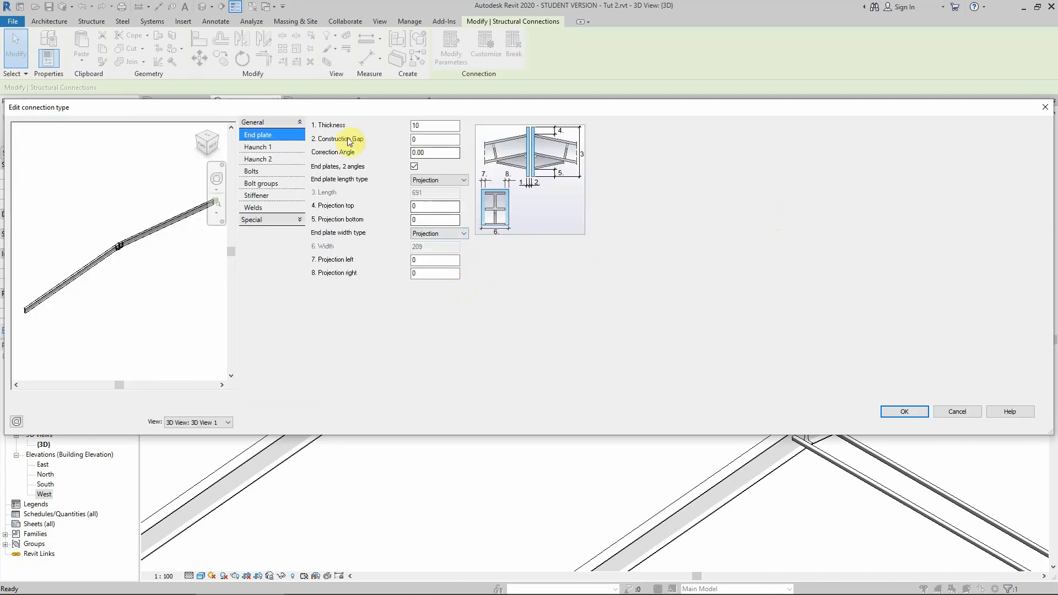
left_click_drag(1053, 258, 631, 237)
left_click_drag(363, 106, 613, 137)
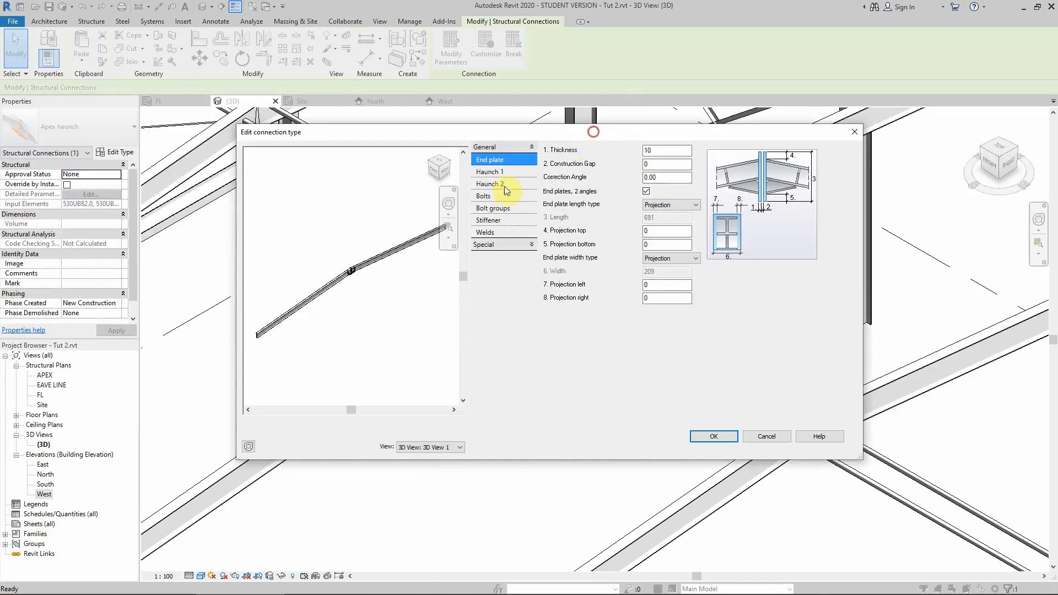
left_click(441, 172)
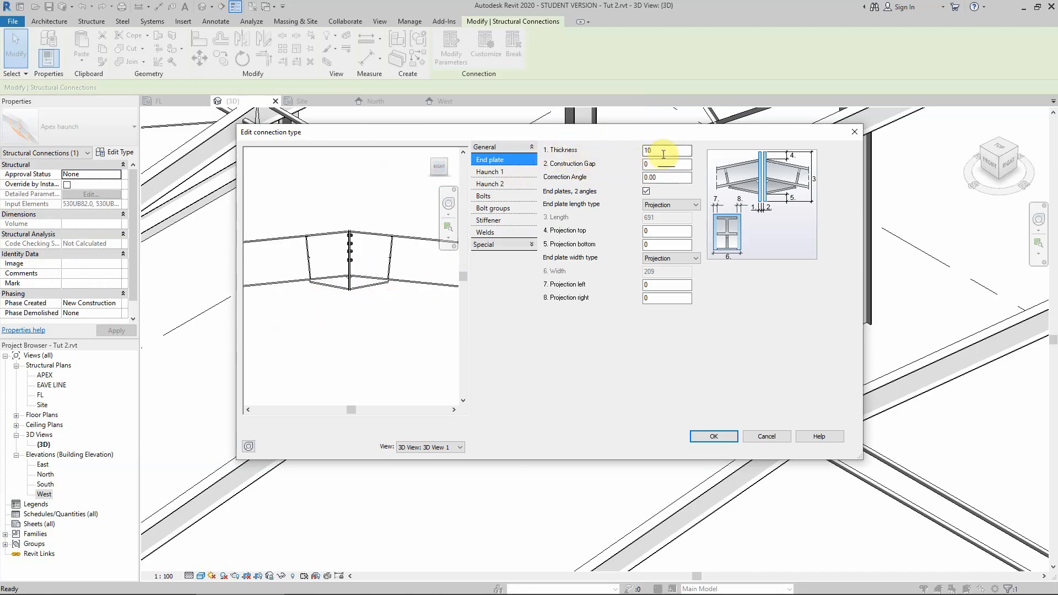
double_click(668, 150)
type("30")
double_click(654, 163)
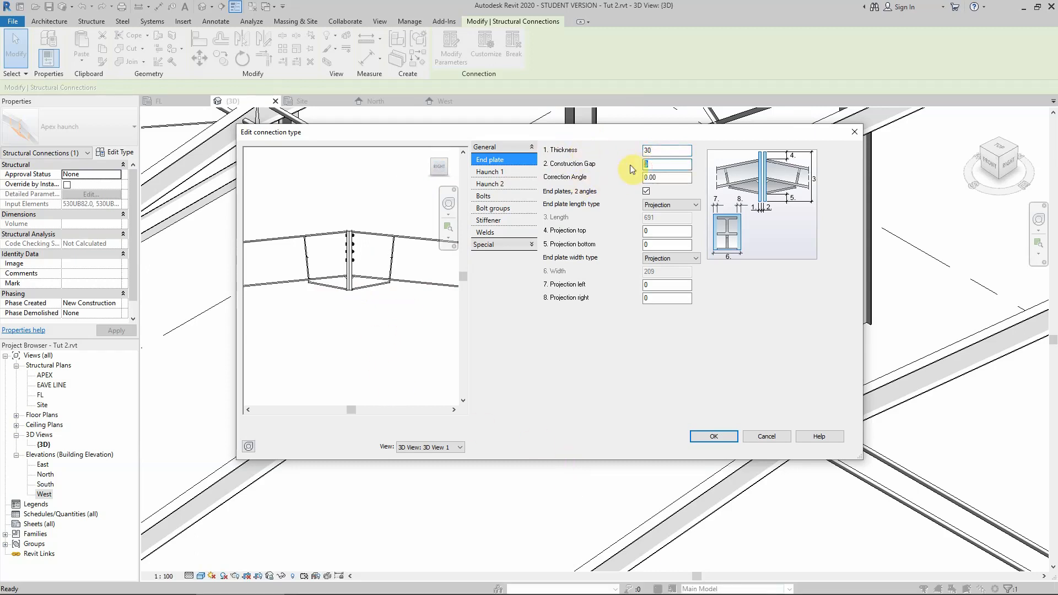
type("5")
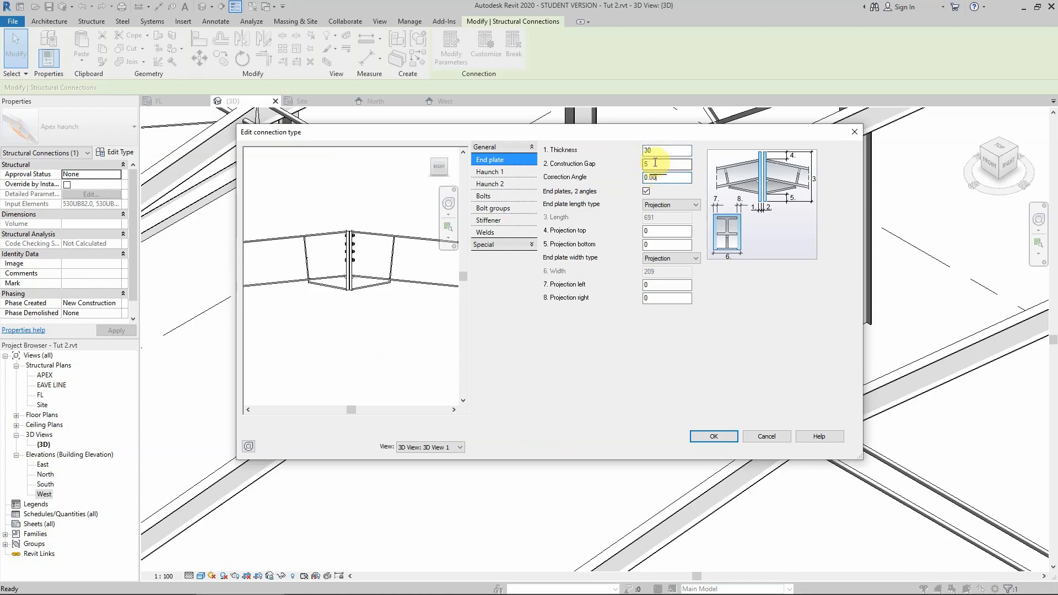
Try an end plate correction angle of 5, then reset it to 0.
left_click(658, 175)
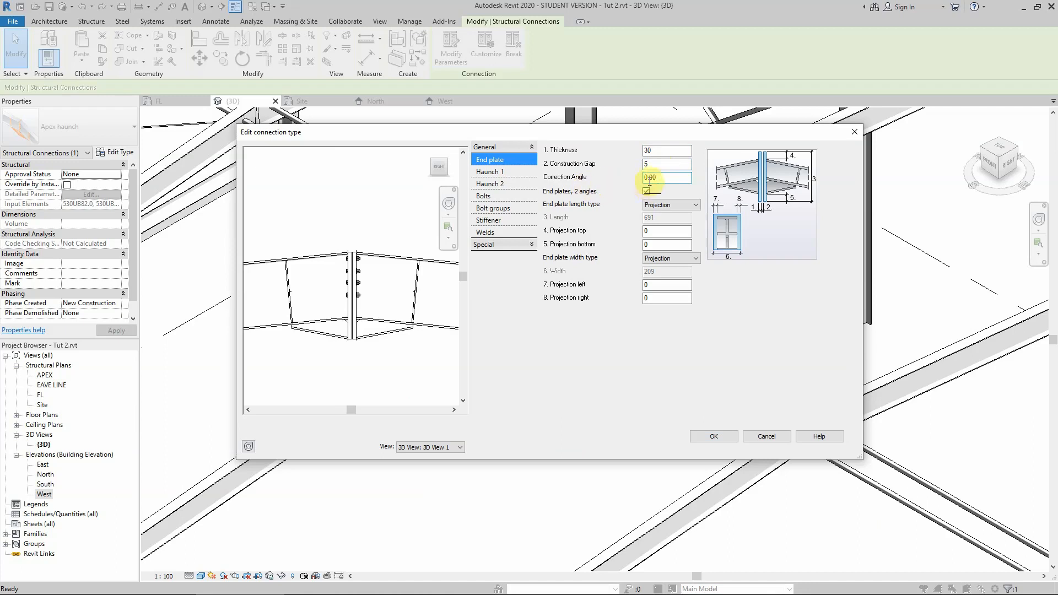
double_click(664, 178)
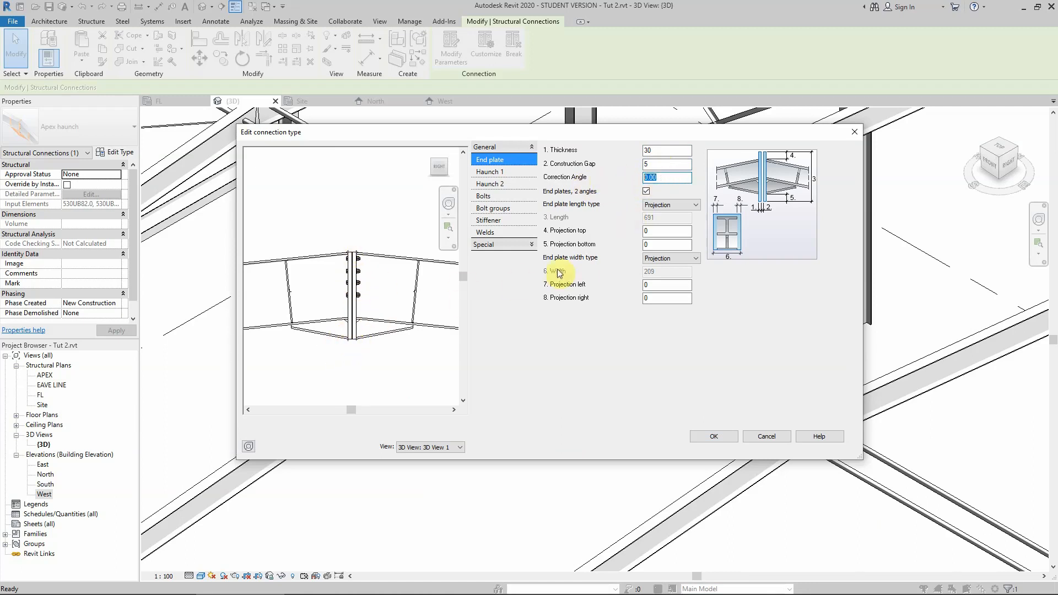
type("5")
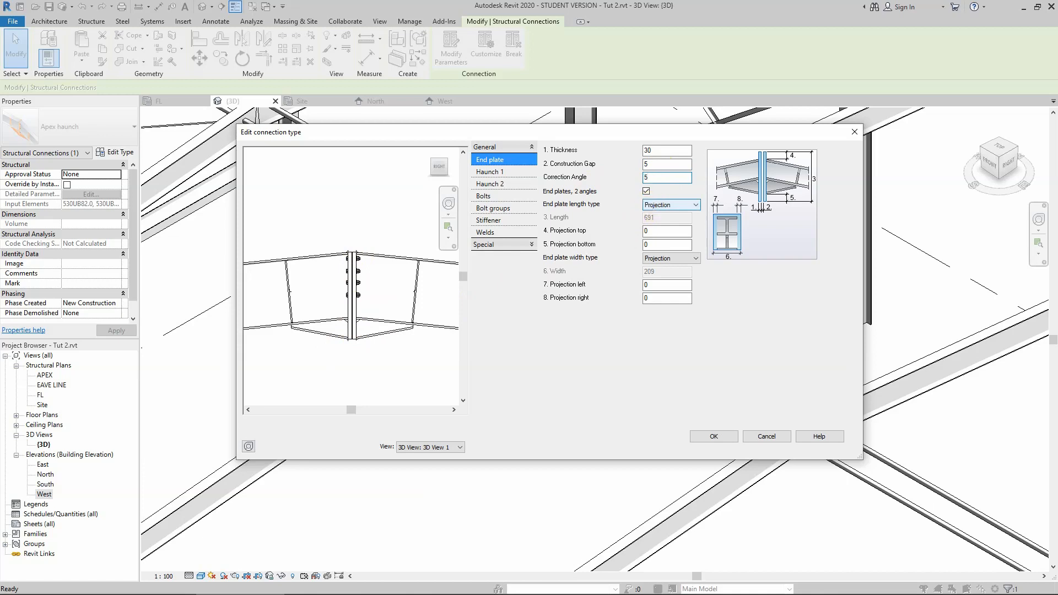
left_click(661, 164)
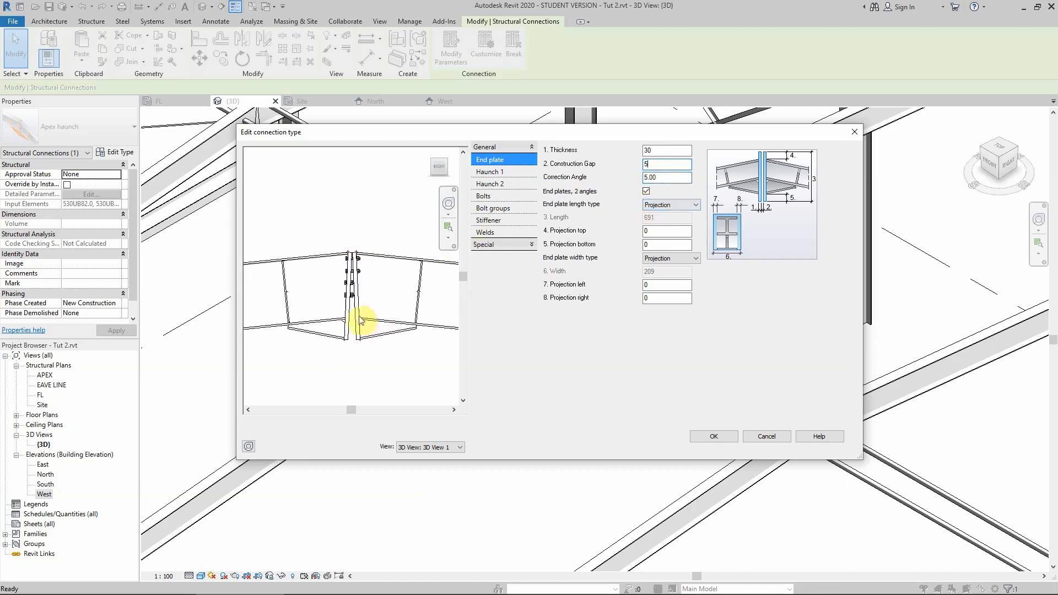
left_click(664, 178)
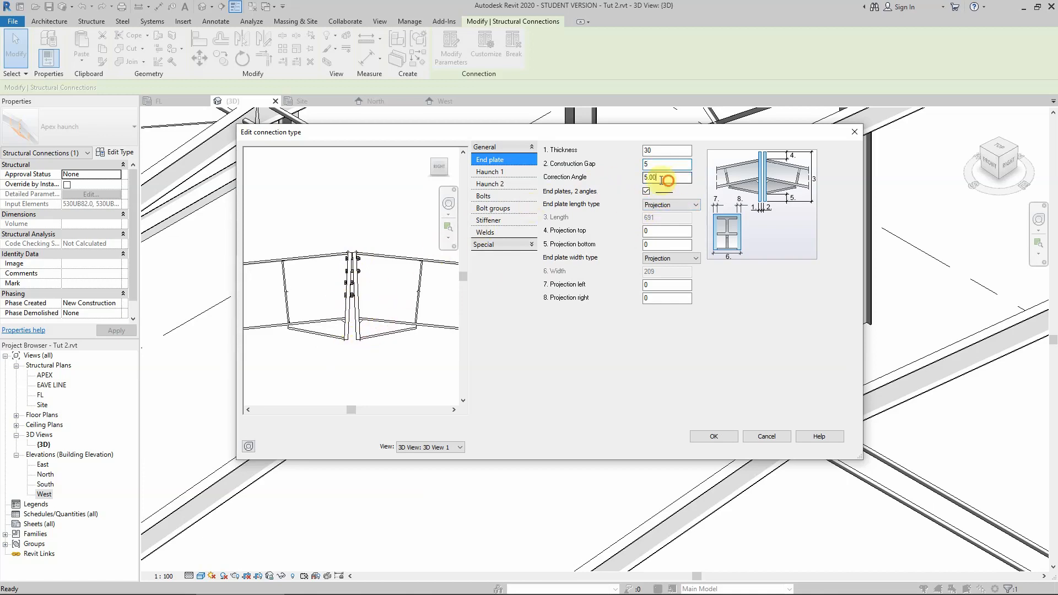
type("0")
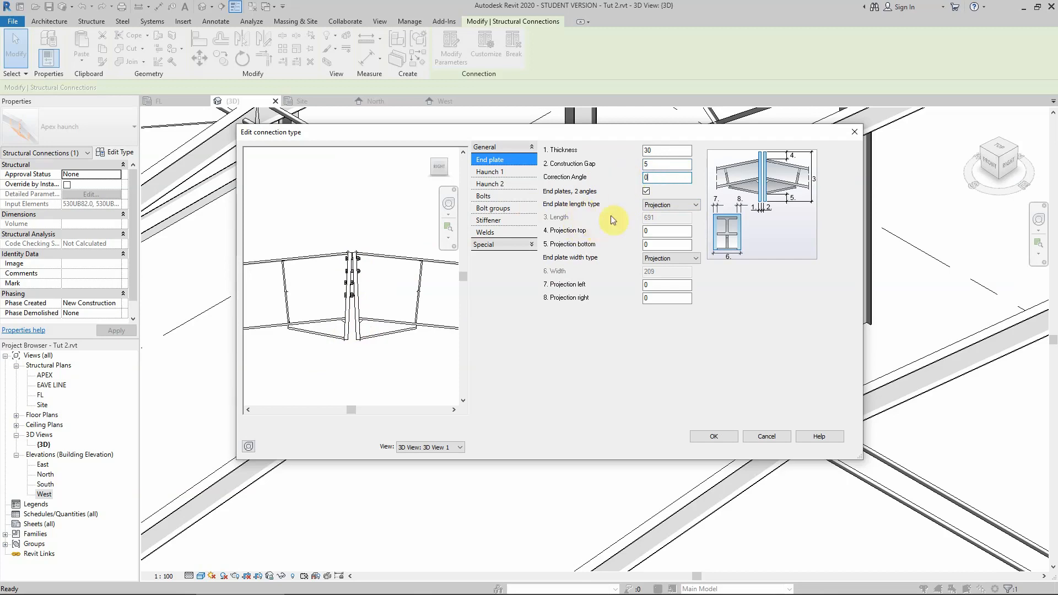
left_click(643, 165)
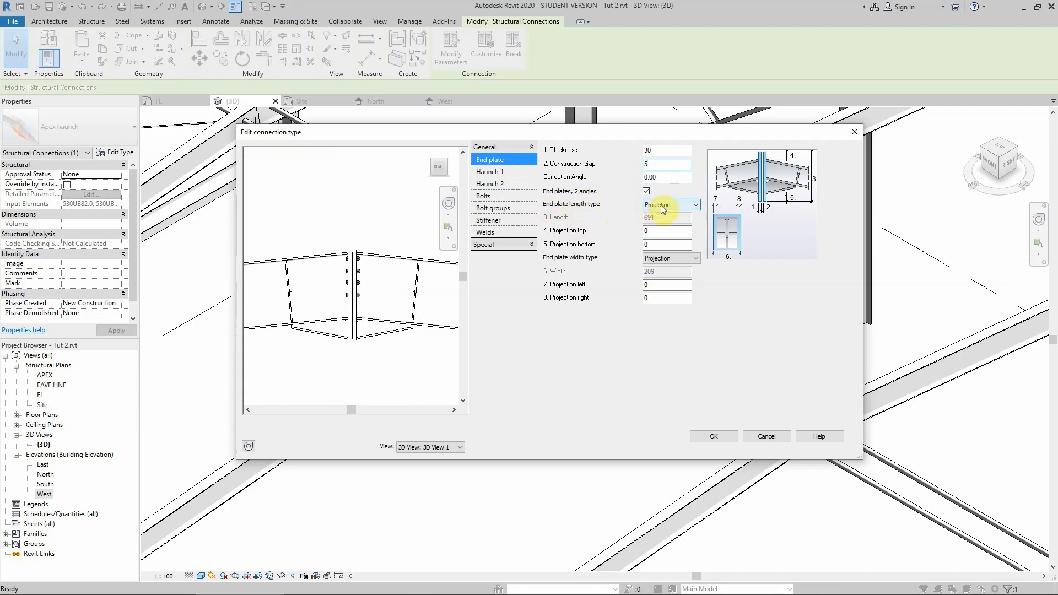
Set the end plate's top and bottom projections to 110.
left_click(667, 230)
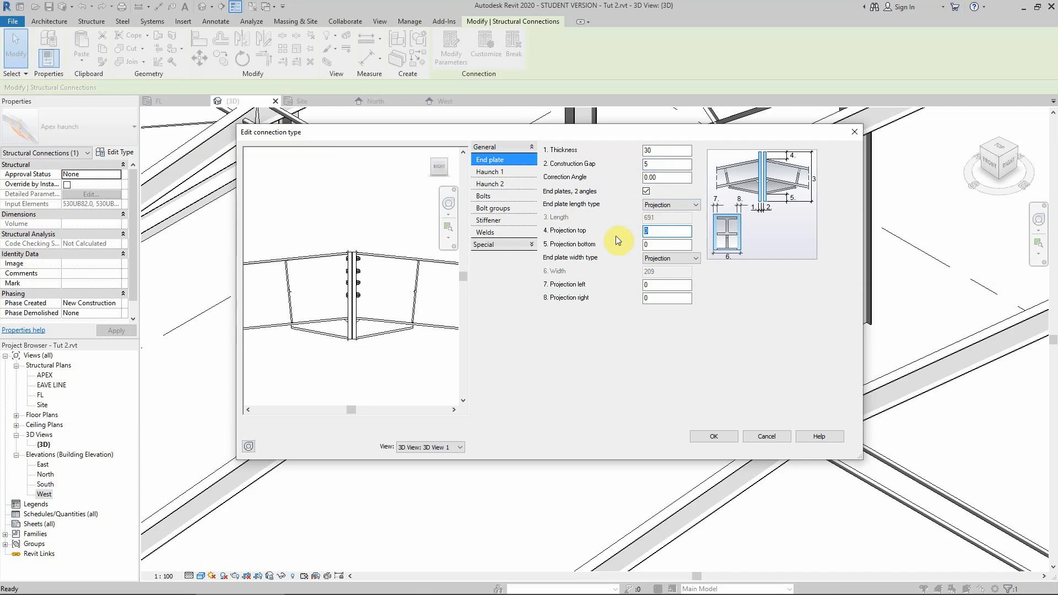
type("110")
left_click(653, 244)
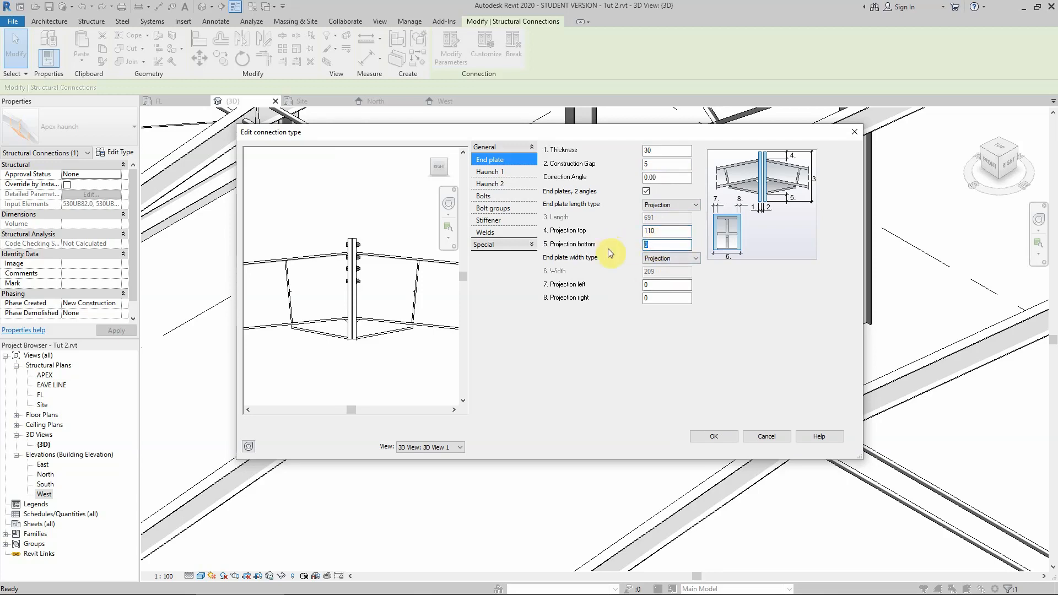
type("110")
Set the end plate's left projection to 10.
left_click(653, 285)
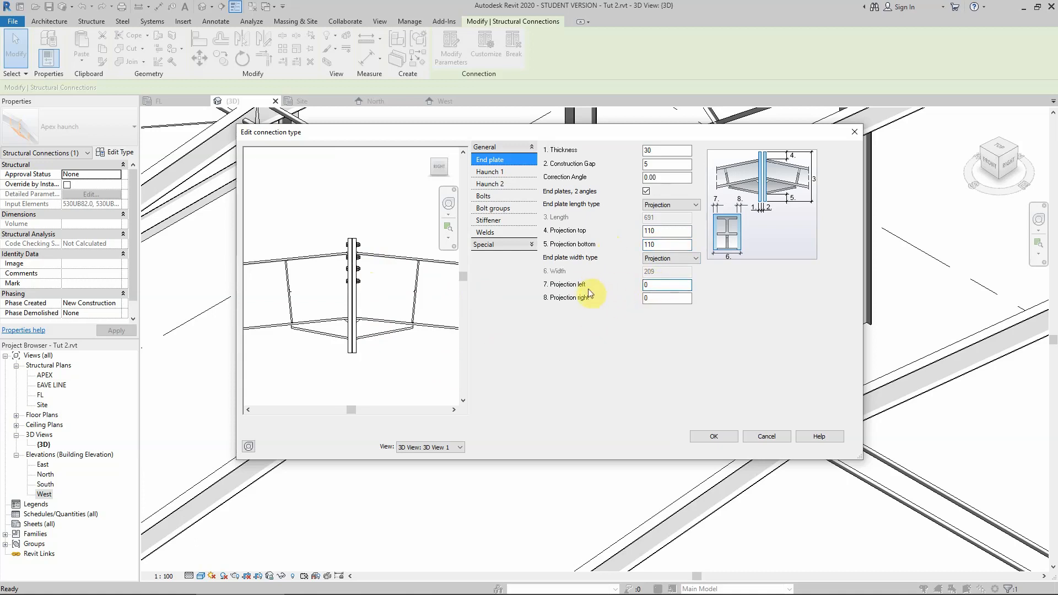
double_click(660, 285)
type("10")
left_click(649, 302)
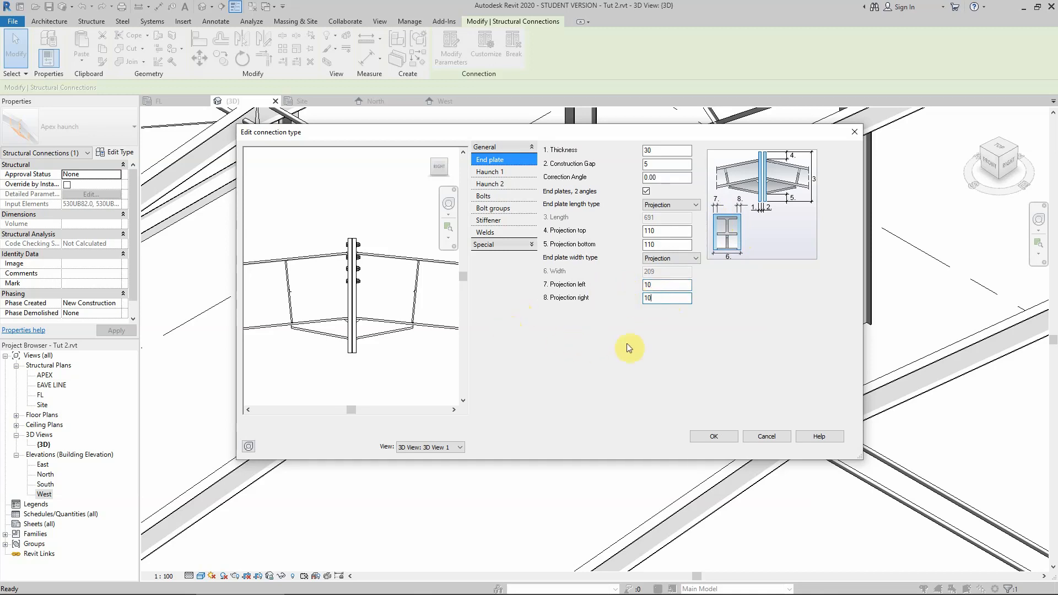
left_click(646, 343)
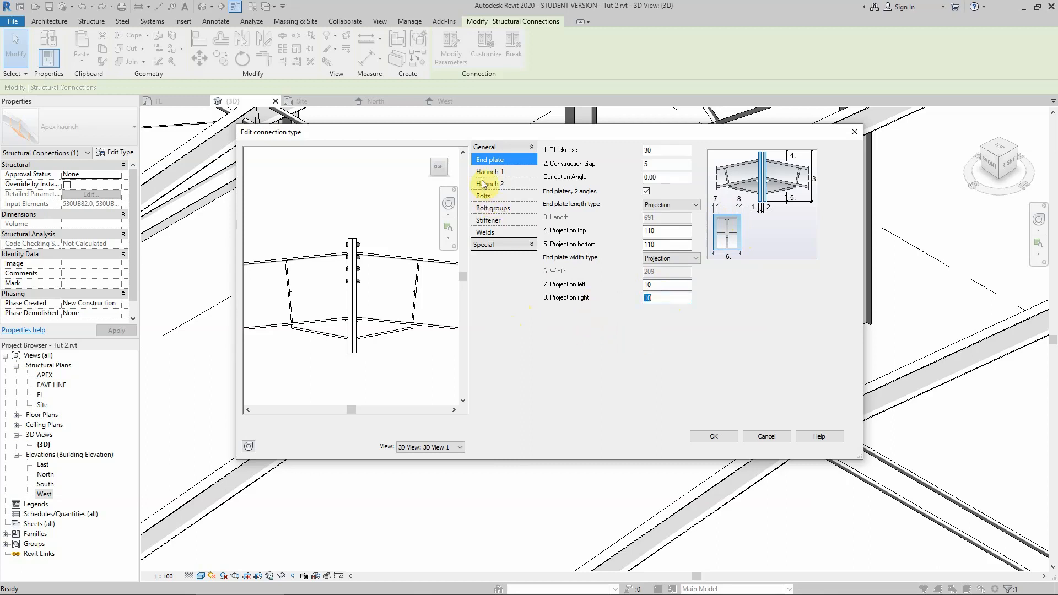
On the Haunch 1 settings, build the haunch from Plates and set its length from the inner end plate face to 900.
left_click(496, 173)
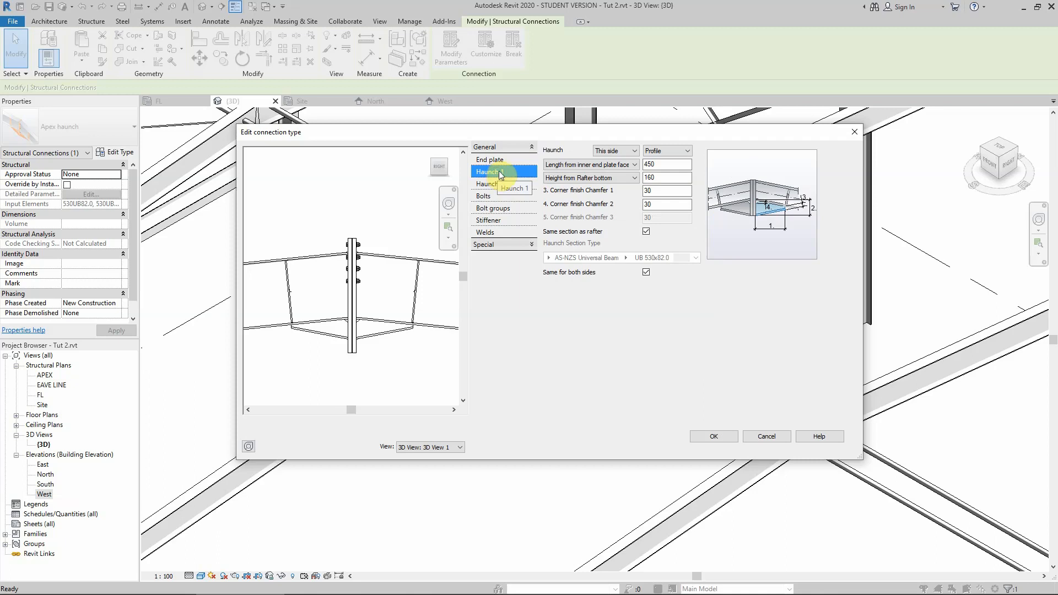
left_click(661, 152)
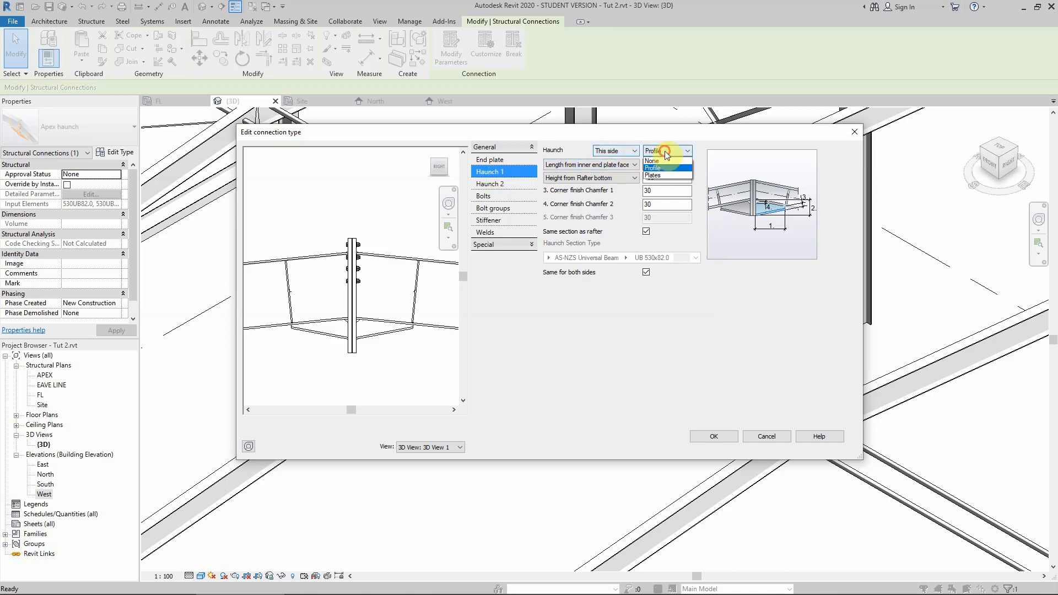
left_click(654, 175)
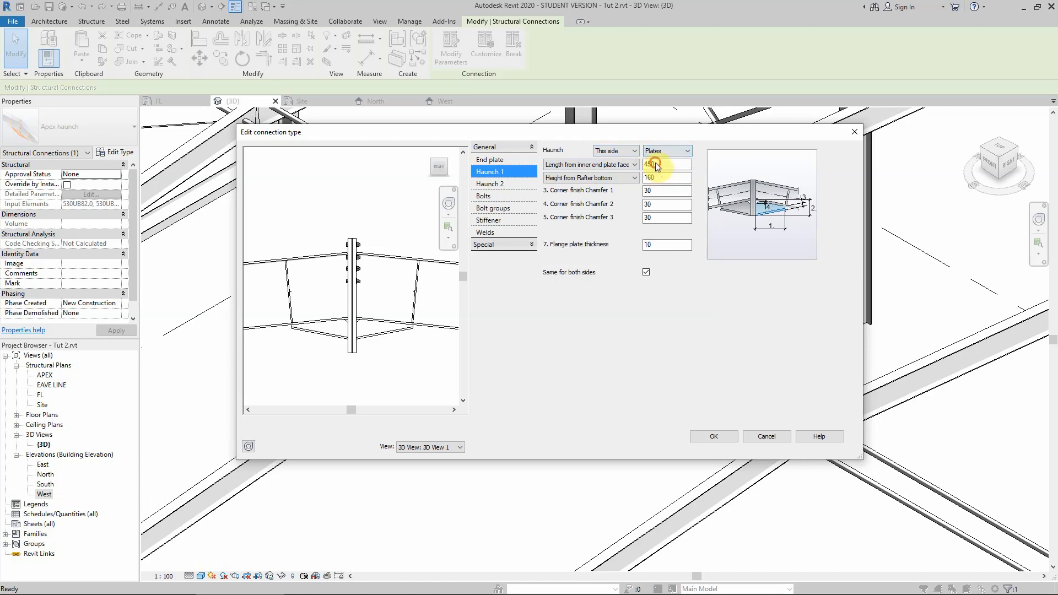
left_click(662, 164)
double_click(661, 163)
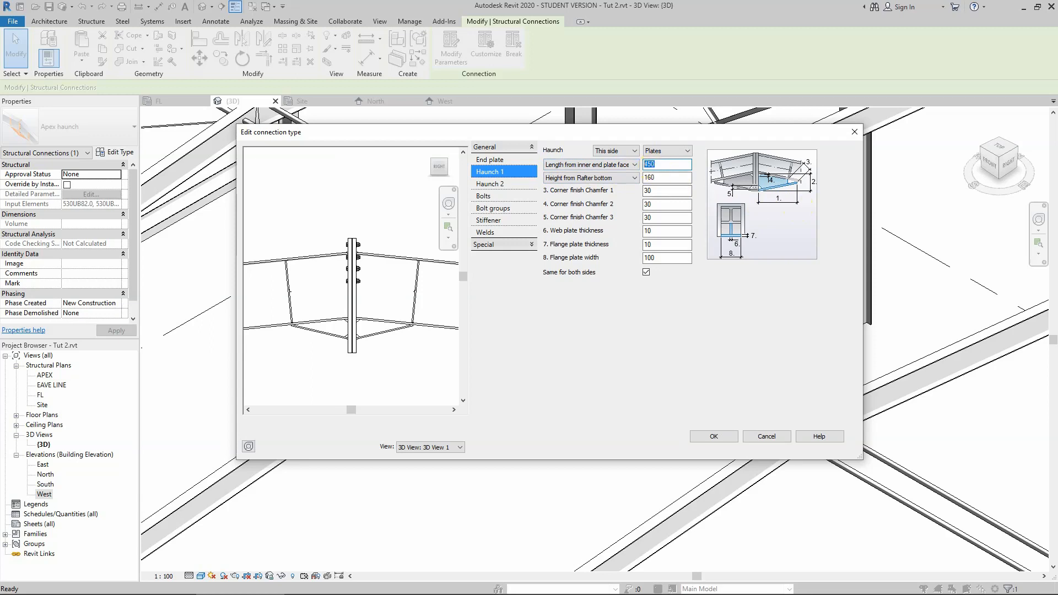
Set the haunch height from the rafter bottom to 400.
left_click(662, 179)
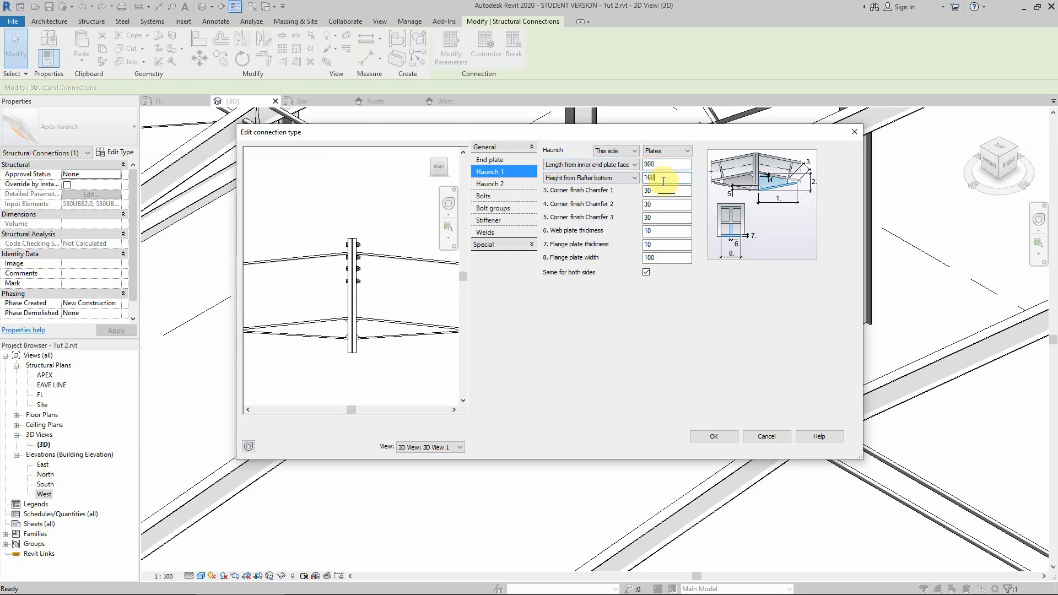
double_click(671, 178)
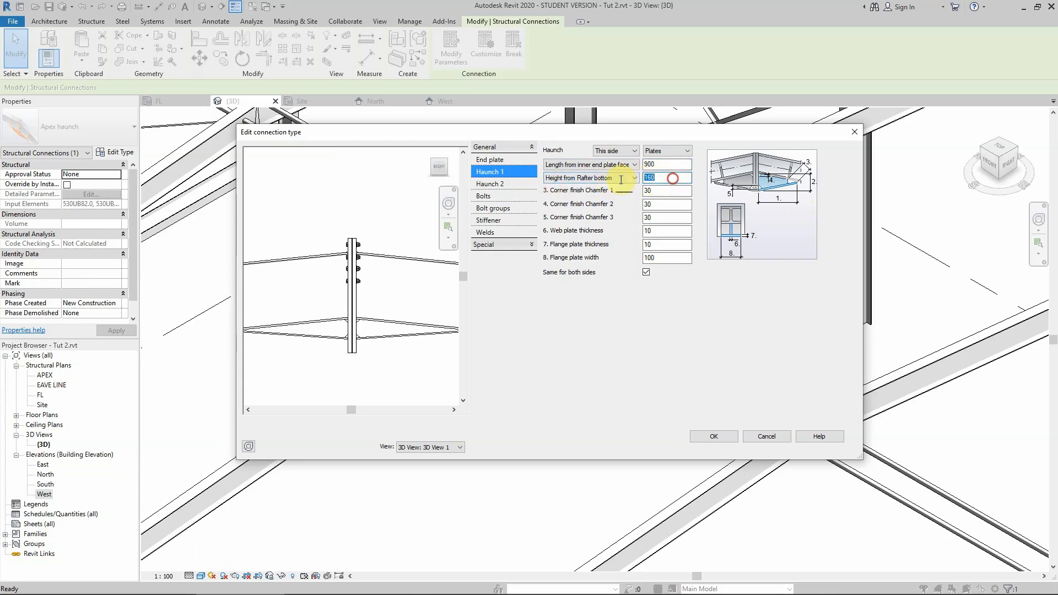
type("400")
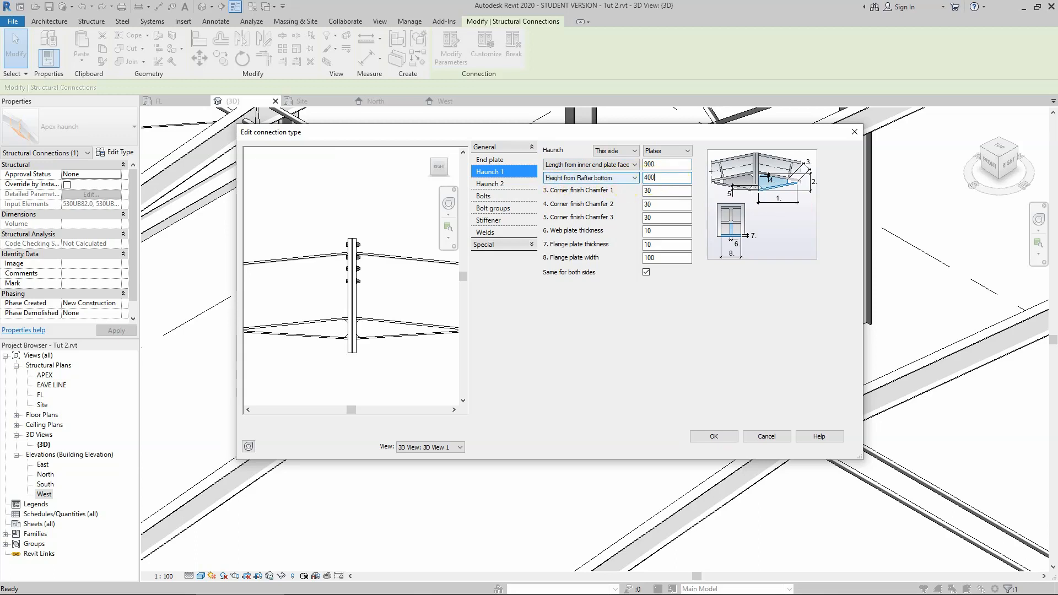
Set the haunch height from the rafter bottom to 350.
left_click(665, 191)
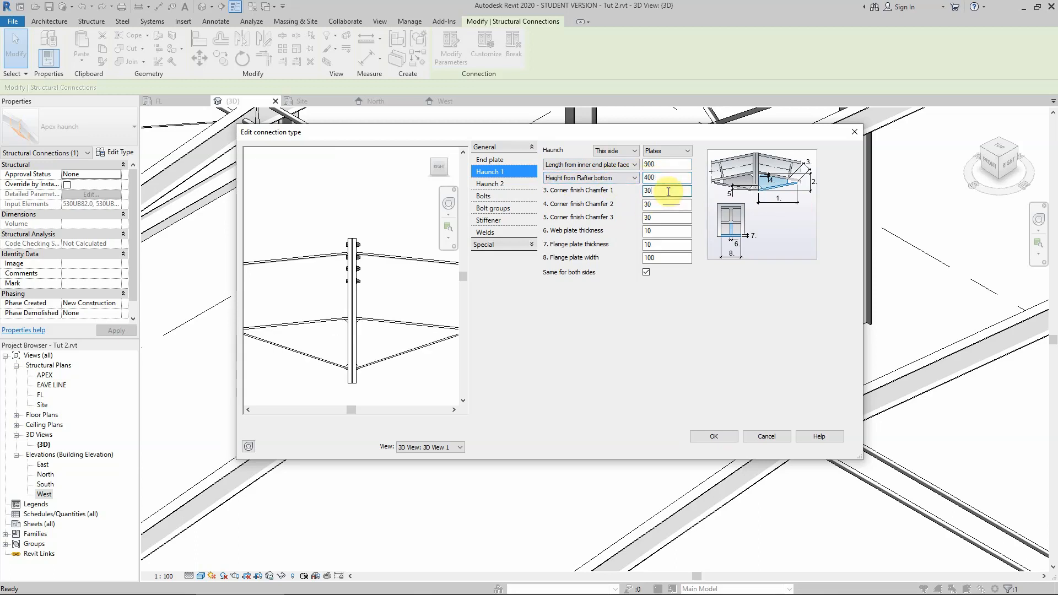
middle_click_drag(415, 307, 365, 328, "shift")
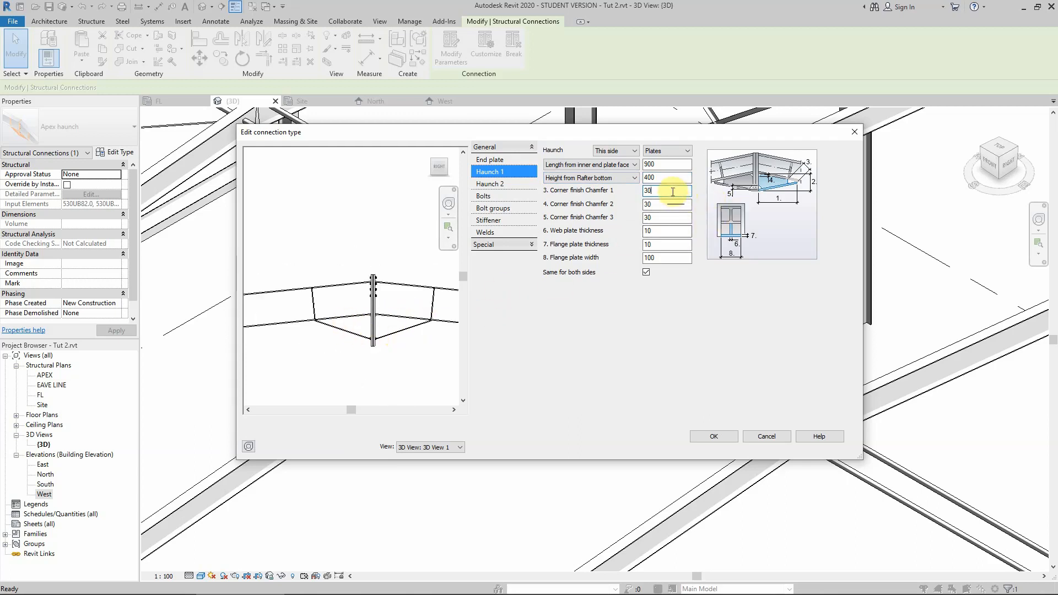
double_click(664, 176)
type("350")
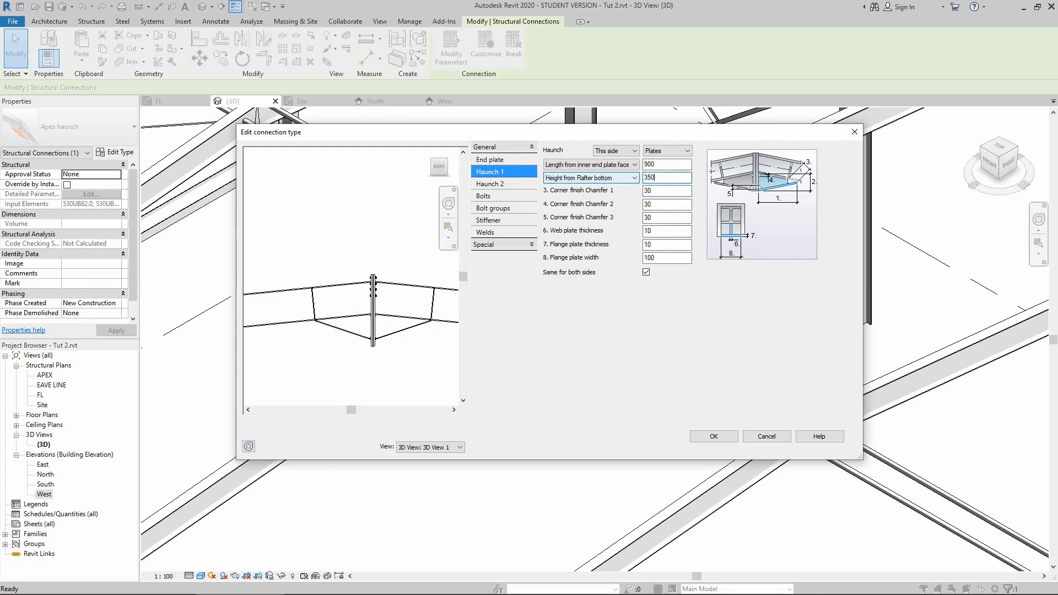
left_click(664, 192)
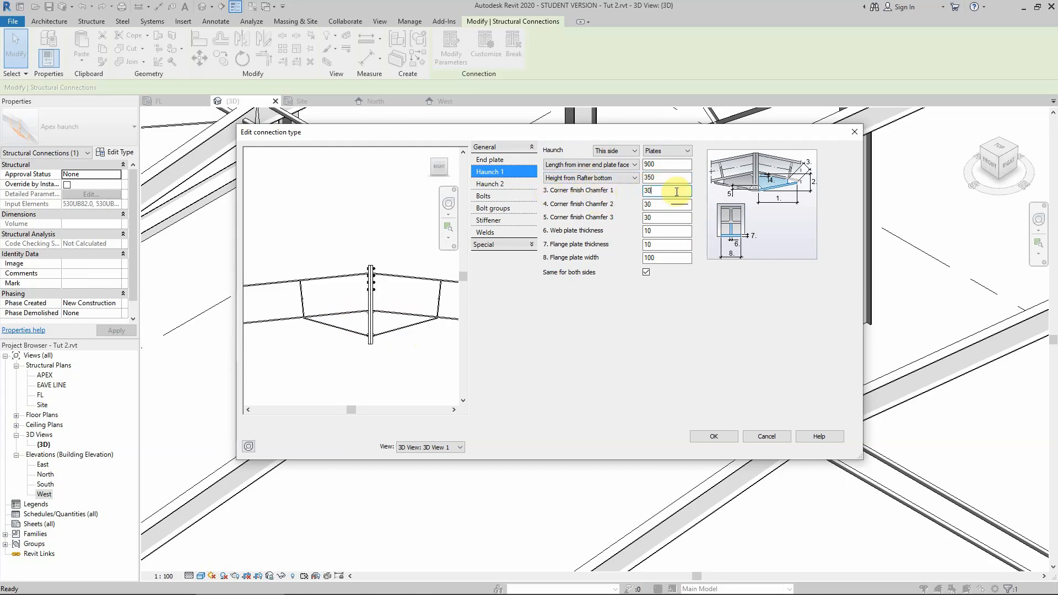
Set all three corner finish chamfers of the haunch to 20.
left_click(661, 205)
double_click(662, 191)
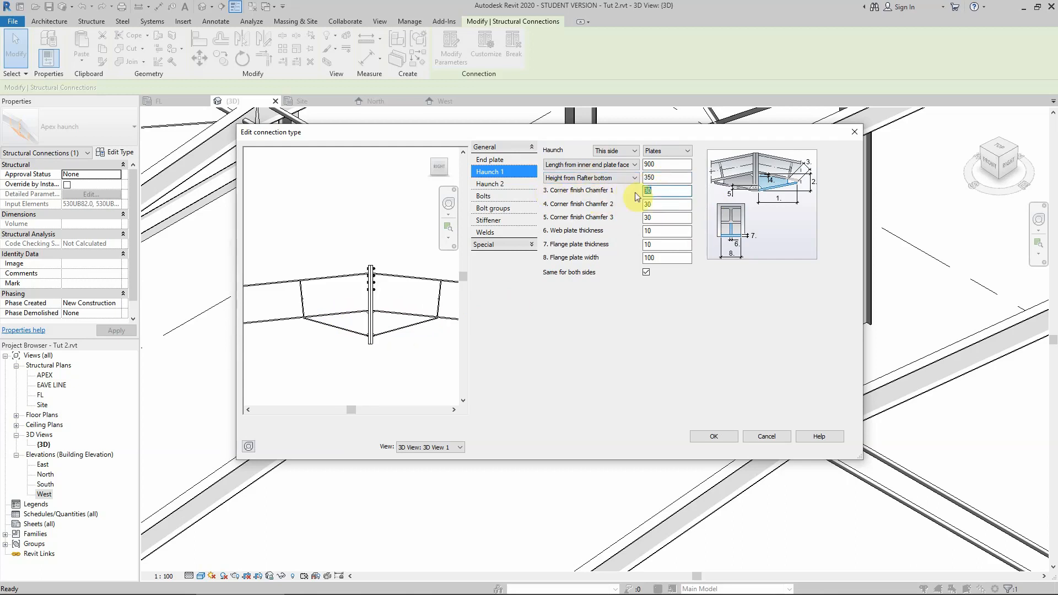
type("20")
double_click(669, 207)
type("20")
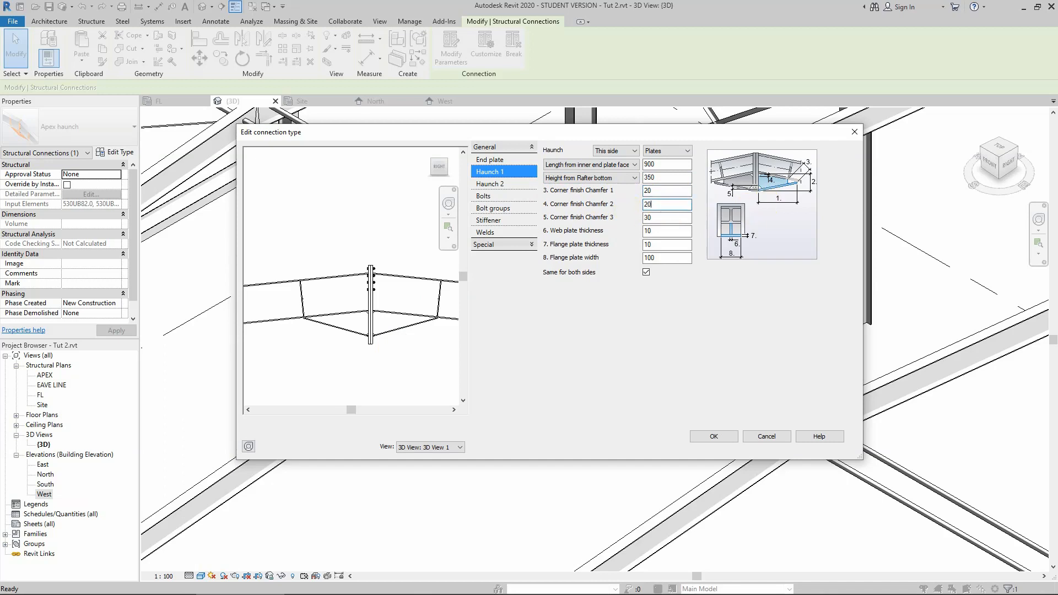
double_click(662, 218)
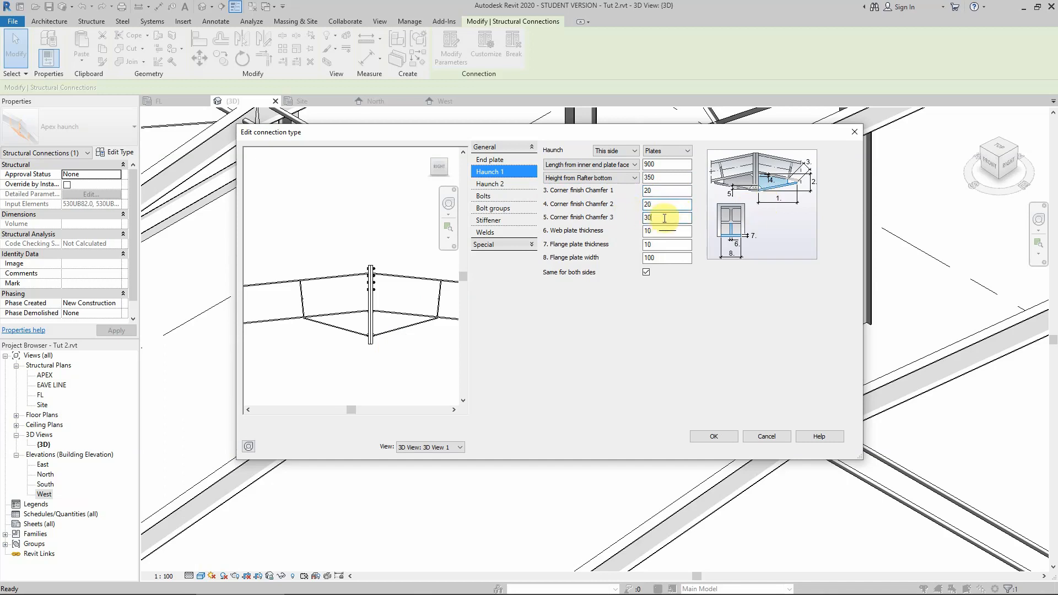
type("20")
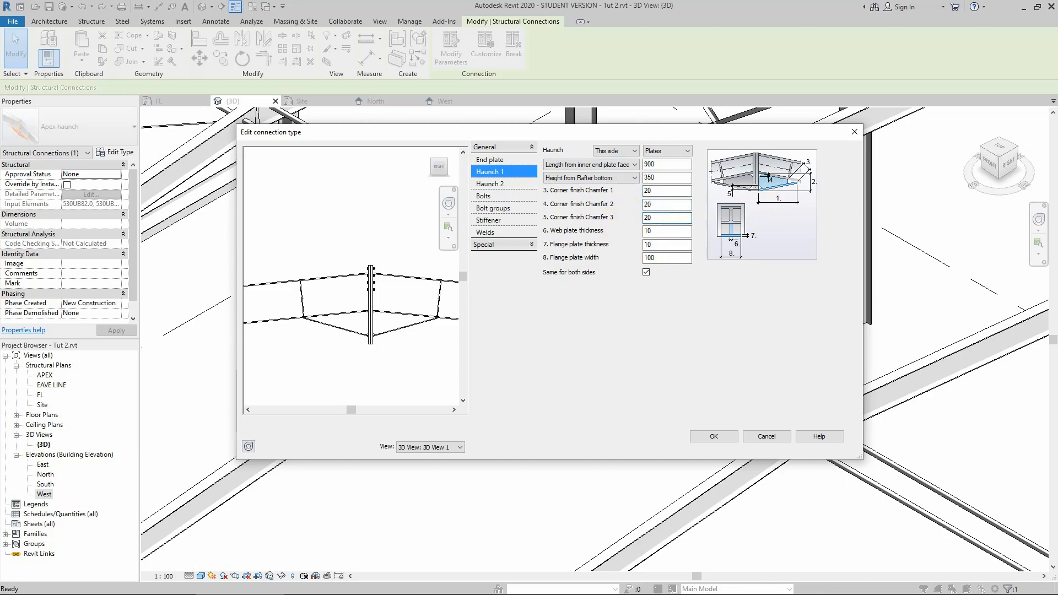
Set the haunch web plate thickness and flange plate thickness to 12.
left_click(664, 231)
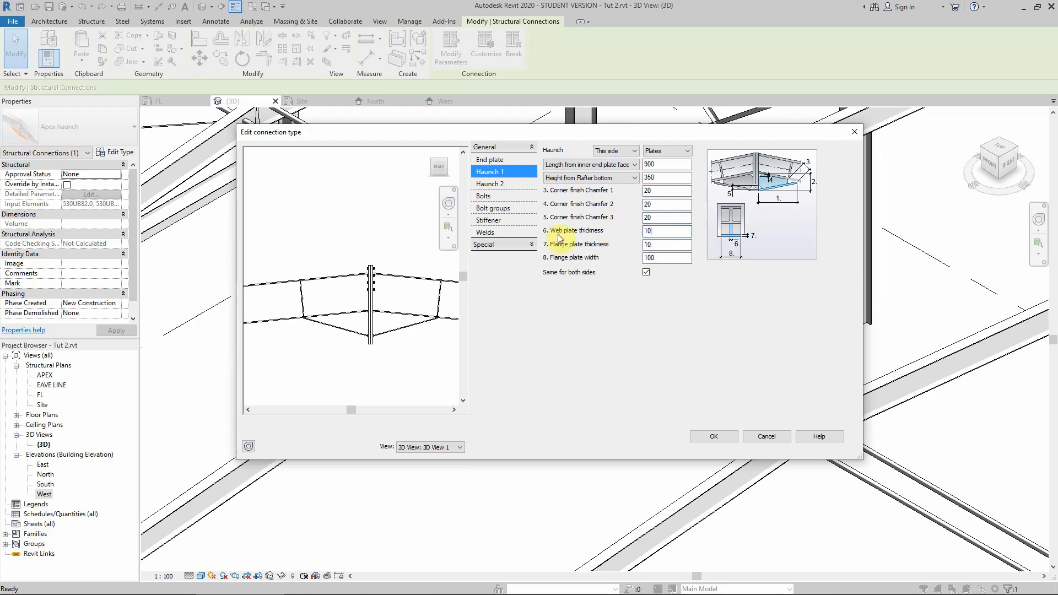
double_click(667, 231)
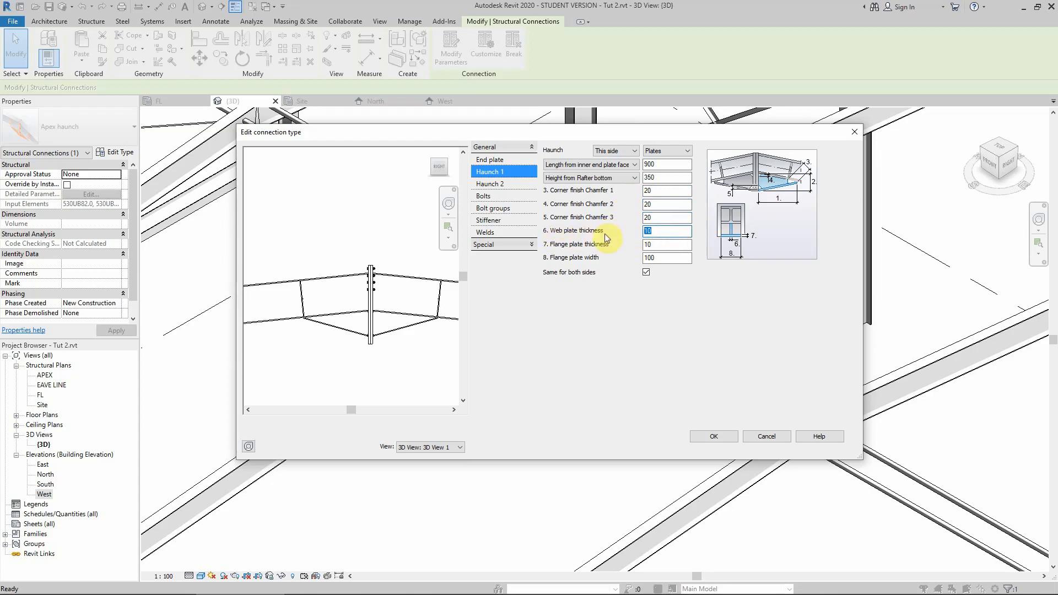
type("1")
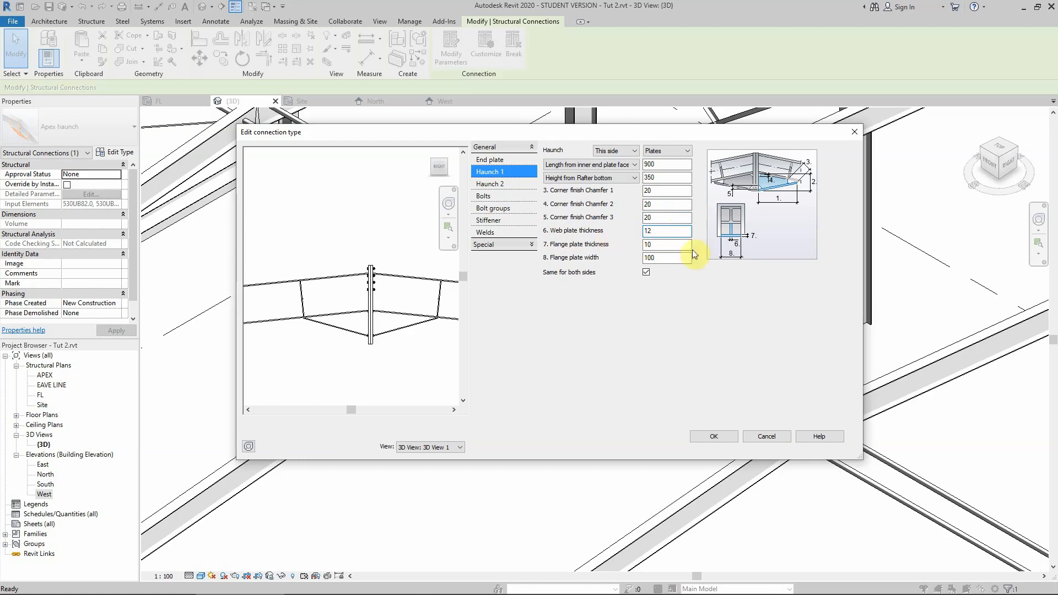
double_click(667, 244)
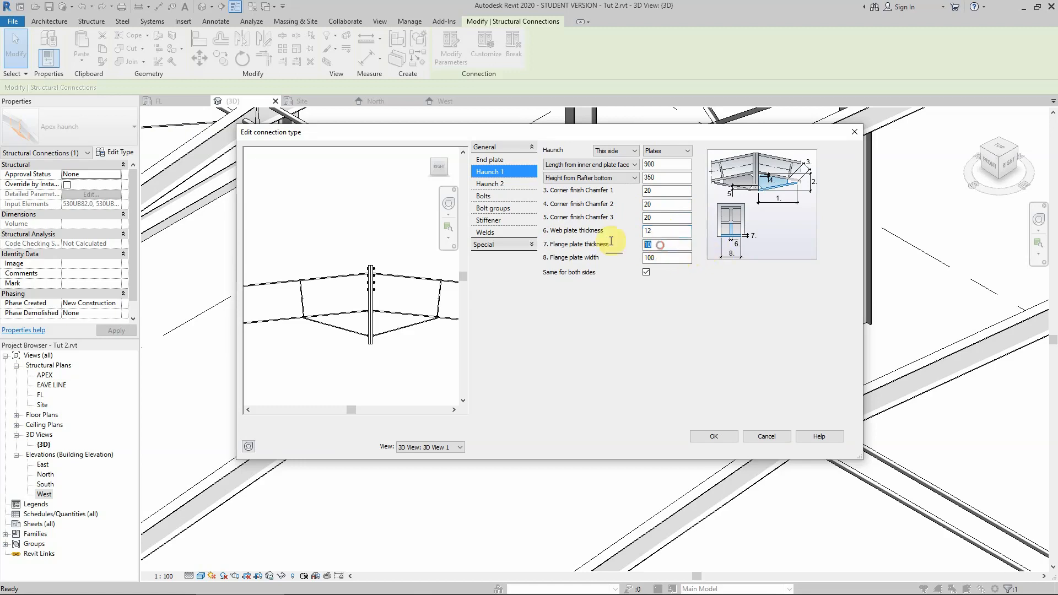
type("12")
Switch to the web browser, search for 530ub82 steel beam and open the SteelWeb data page for its dimensions.
left_click(644, 271)
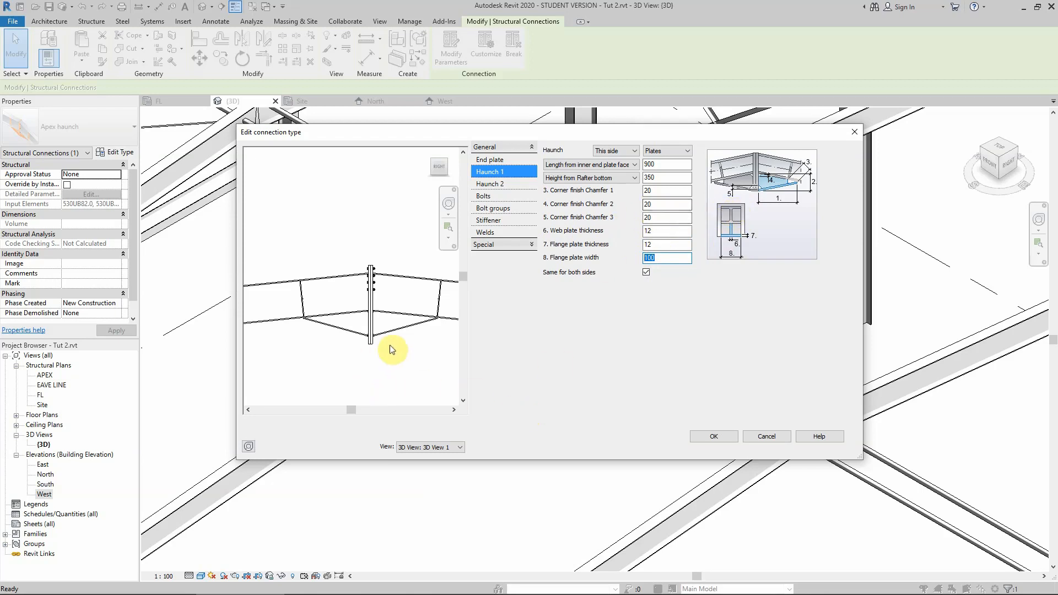
mouse_move(154, 588)
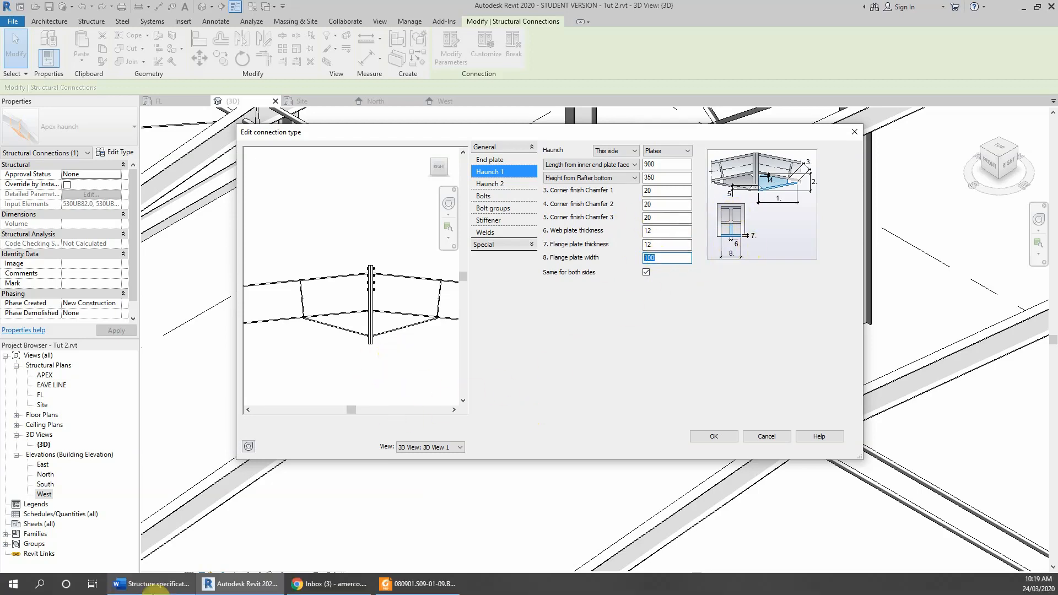
left_click(303, 579)
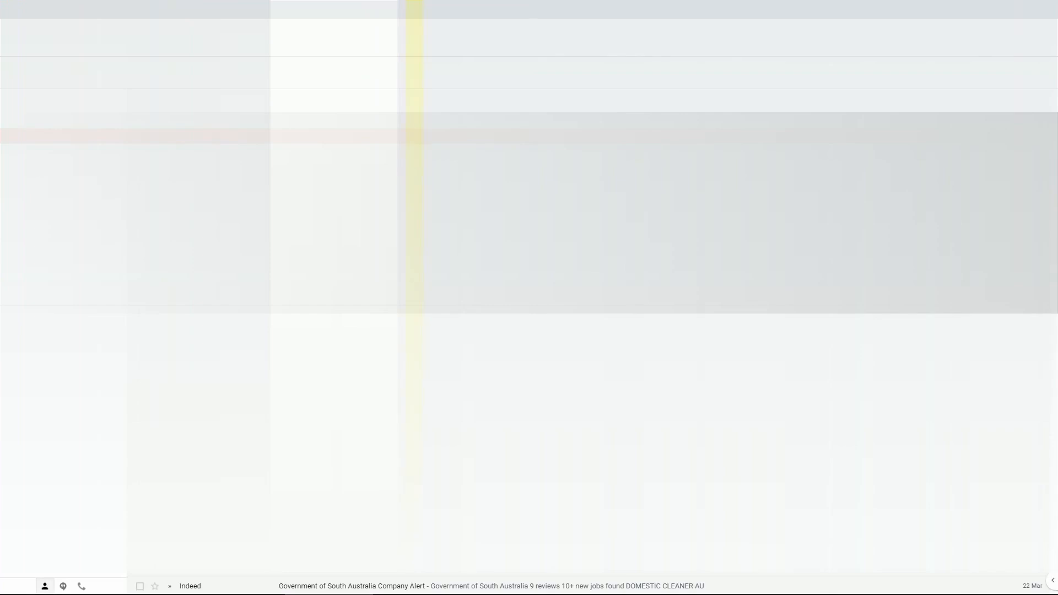
key("ctrl+t")
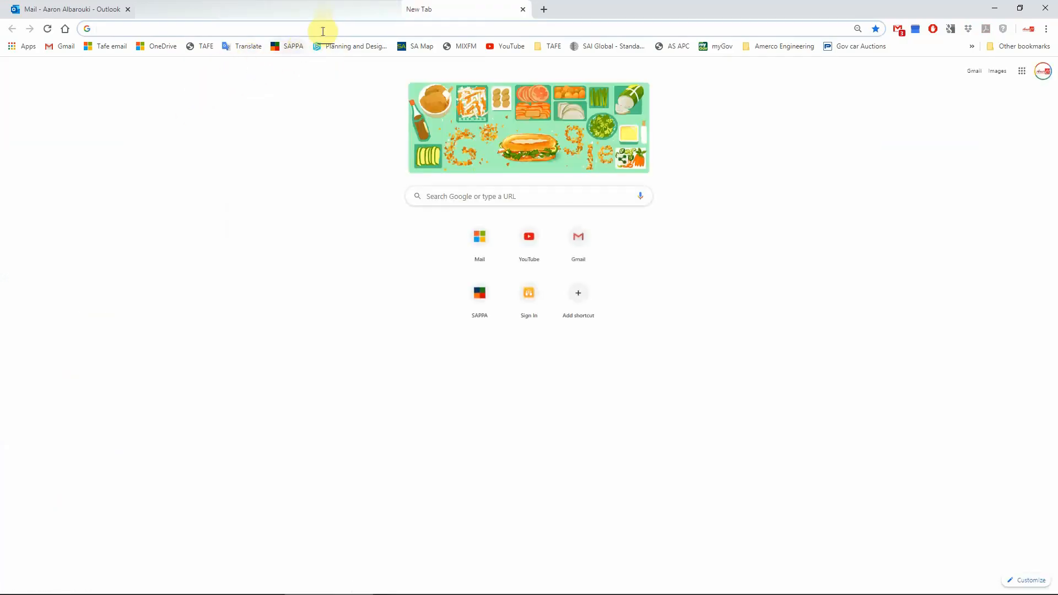
type("530")
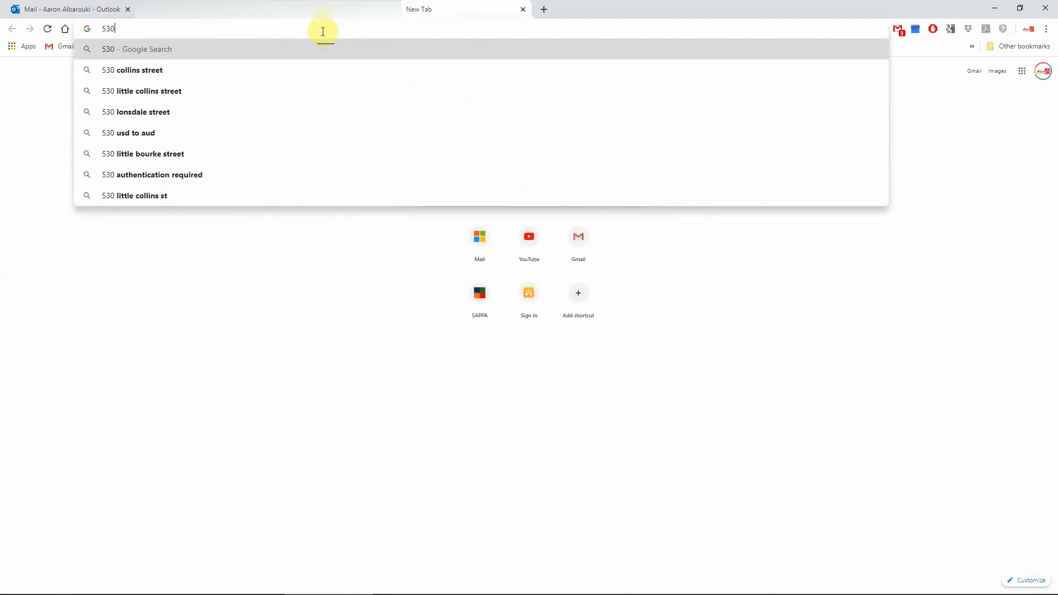
type("ub")
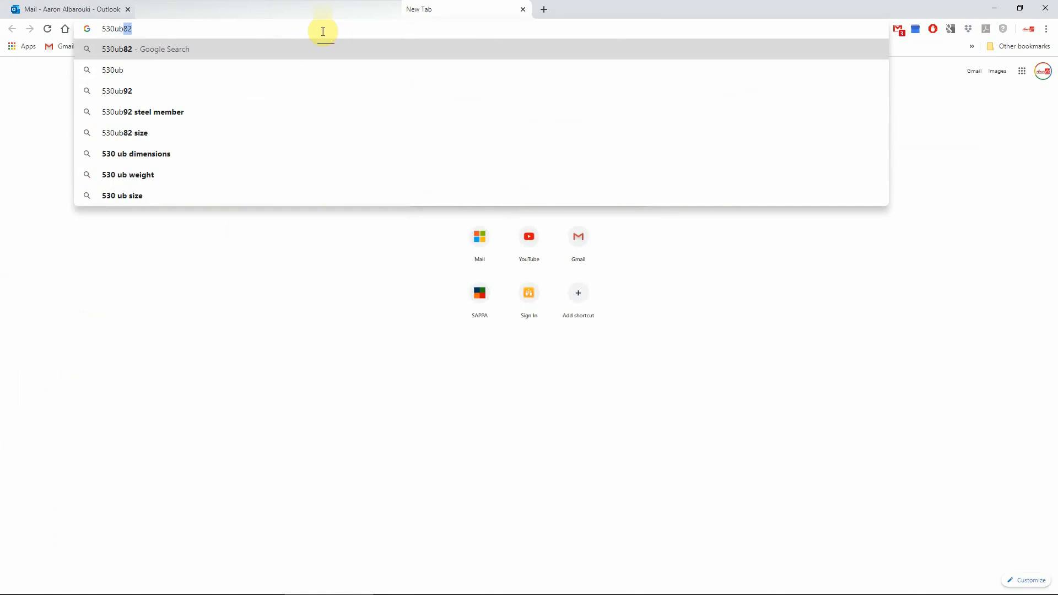
type("82 steel beam")
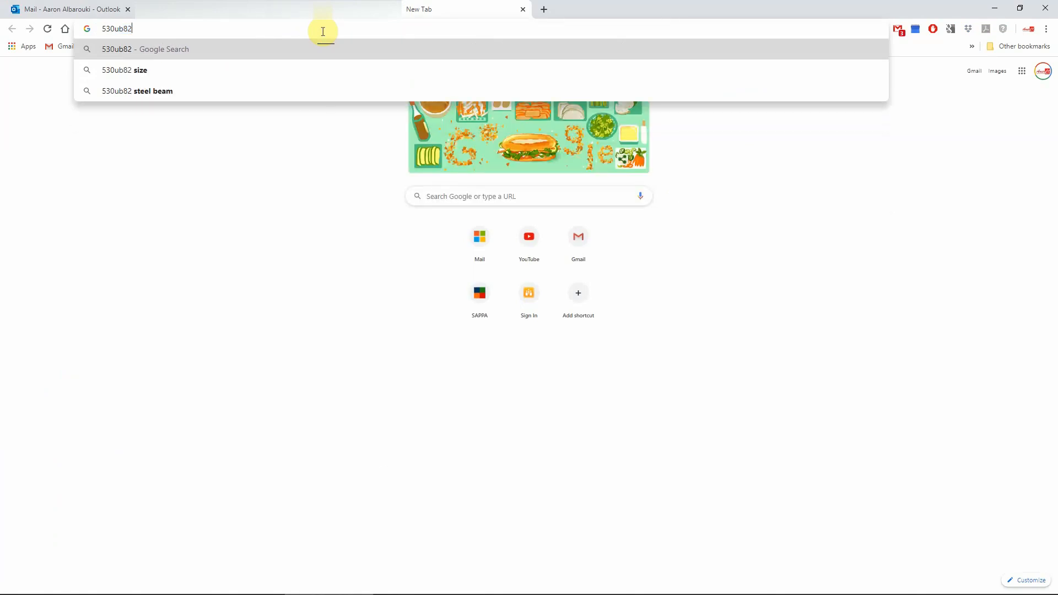
left_click(135, 91)
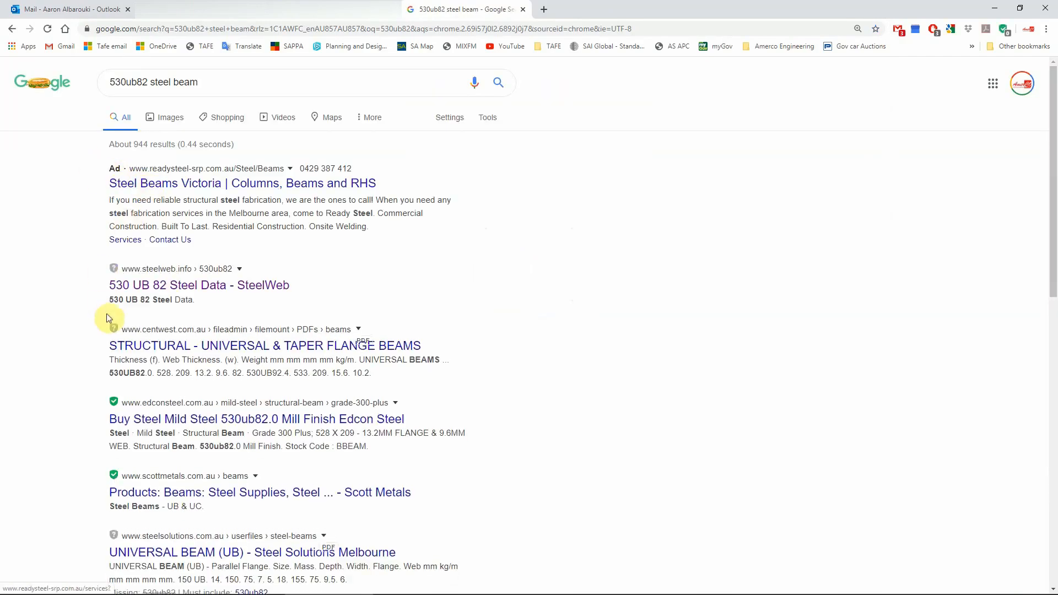
left_click(143, 285)
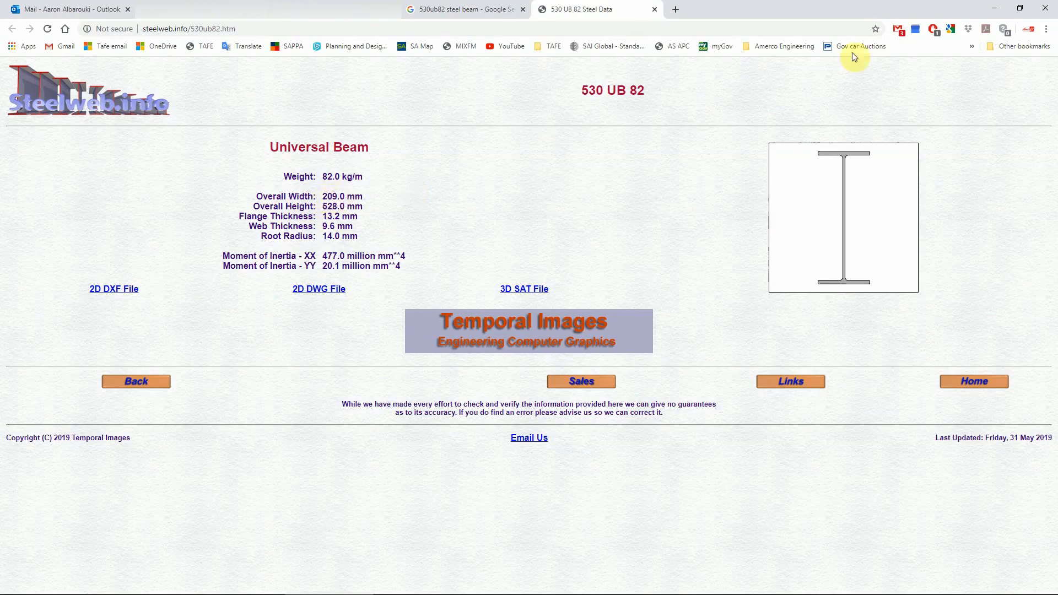
left_click(995, 9)
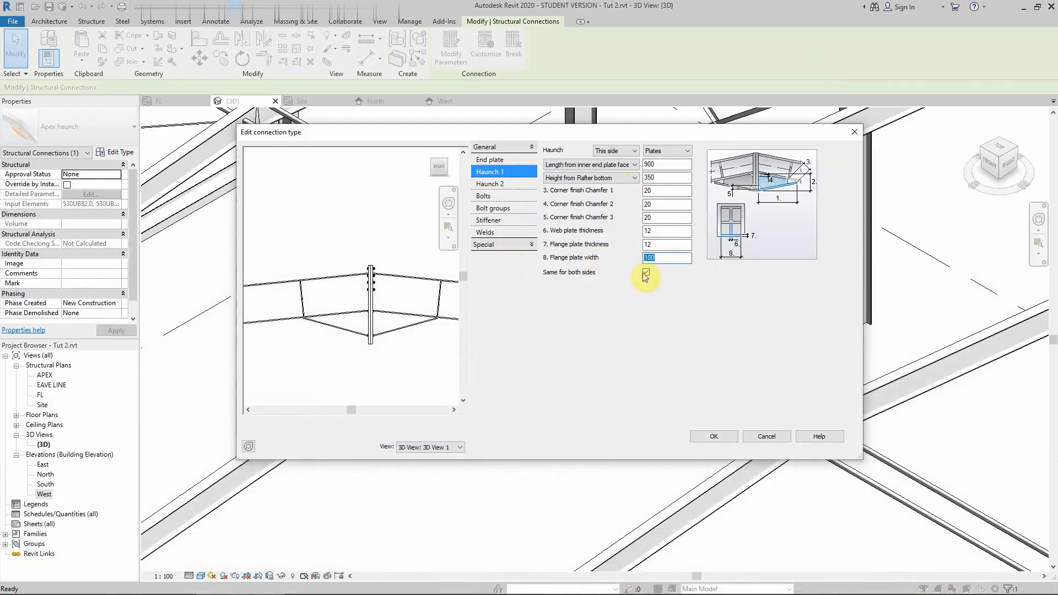
Set the haunch flange plate width to 209.
type("209")
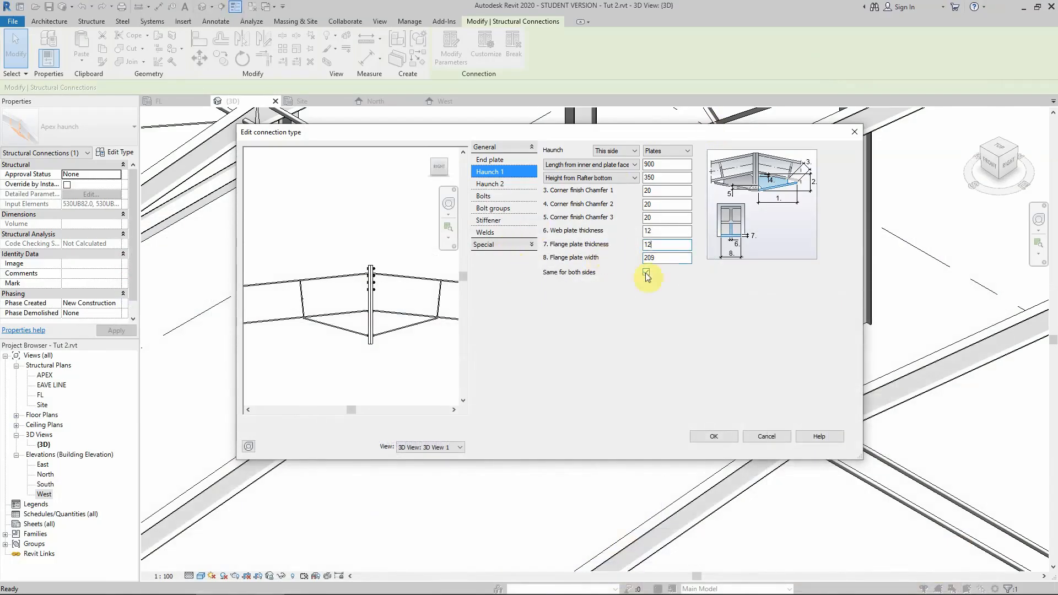
left_click(681, 244)
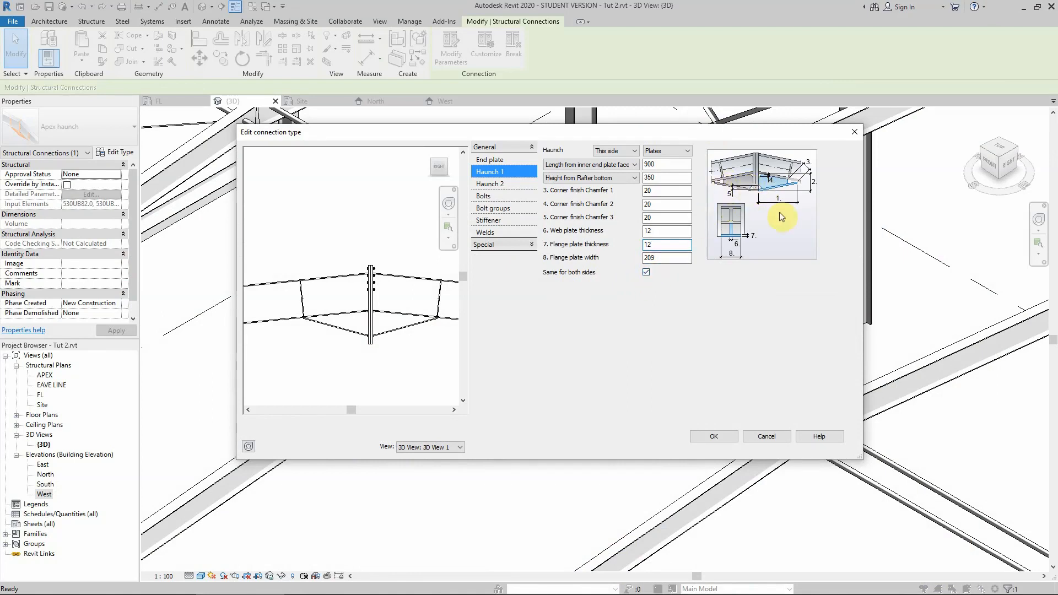
Set the apex haunch bolt type to AS 1252, choosing it from the full list of bolt standards.
left_click(490, 183)
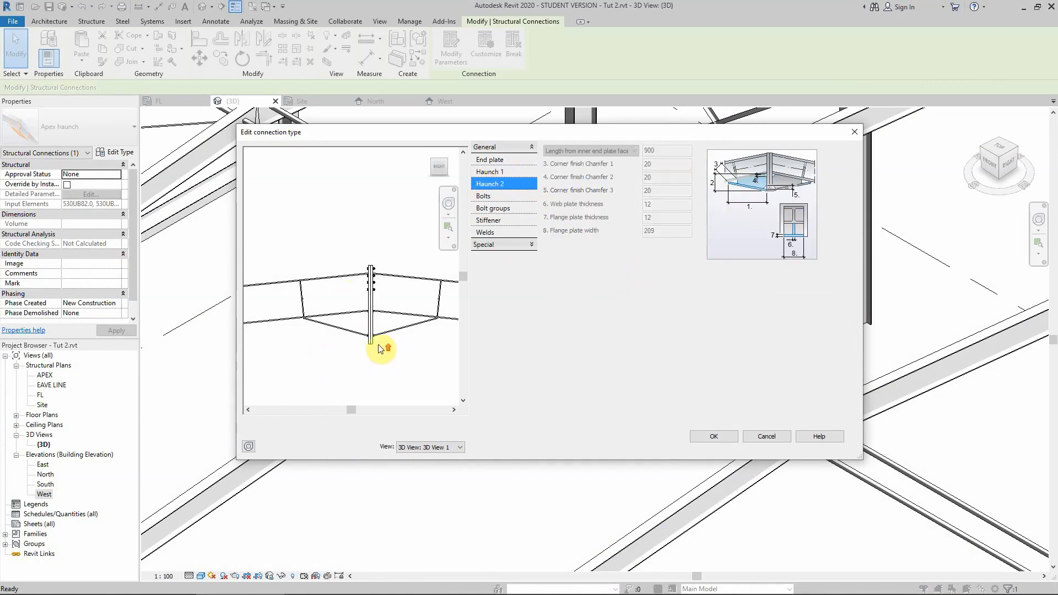
scroll(364, 348, "down", 6)
scroll(379, 305, "down", 1)
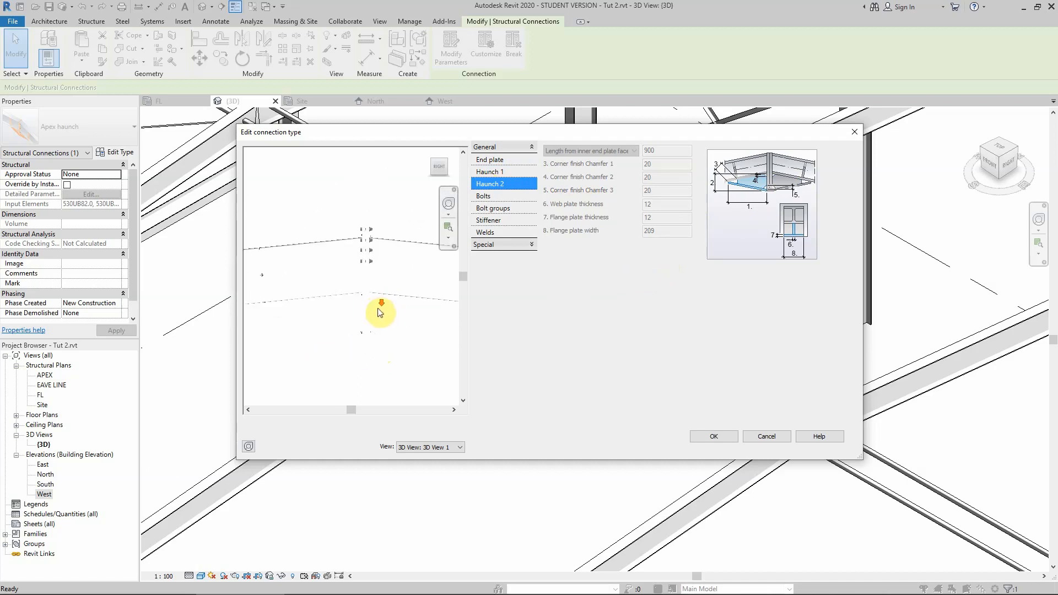
left_click(502, 196)
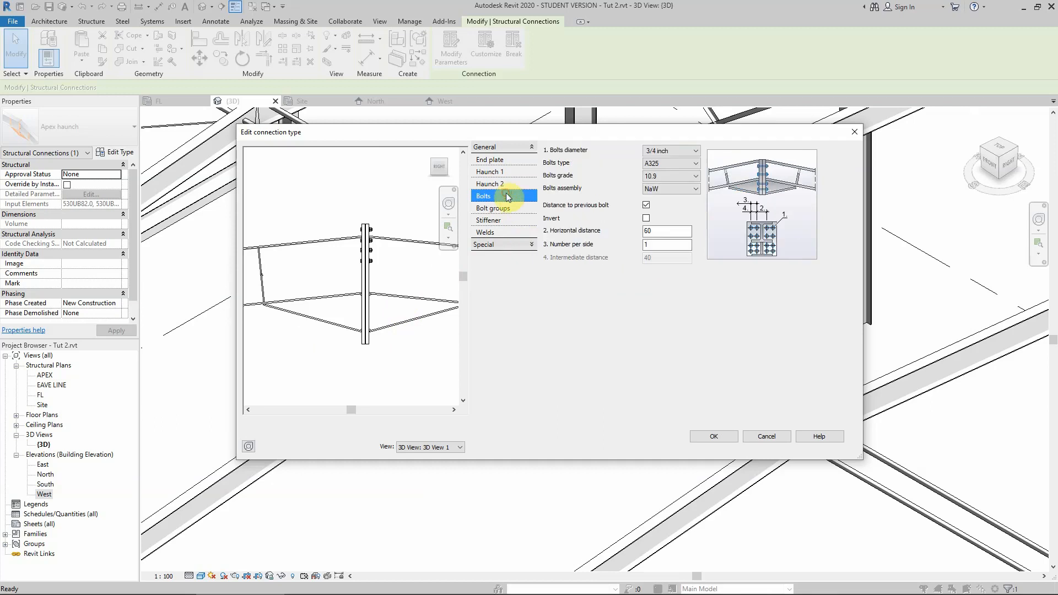
left_click(664, 163)
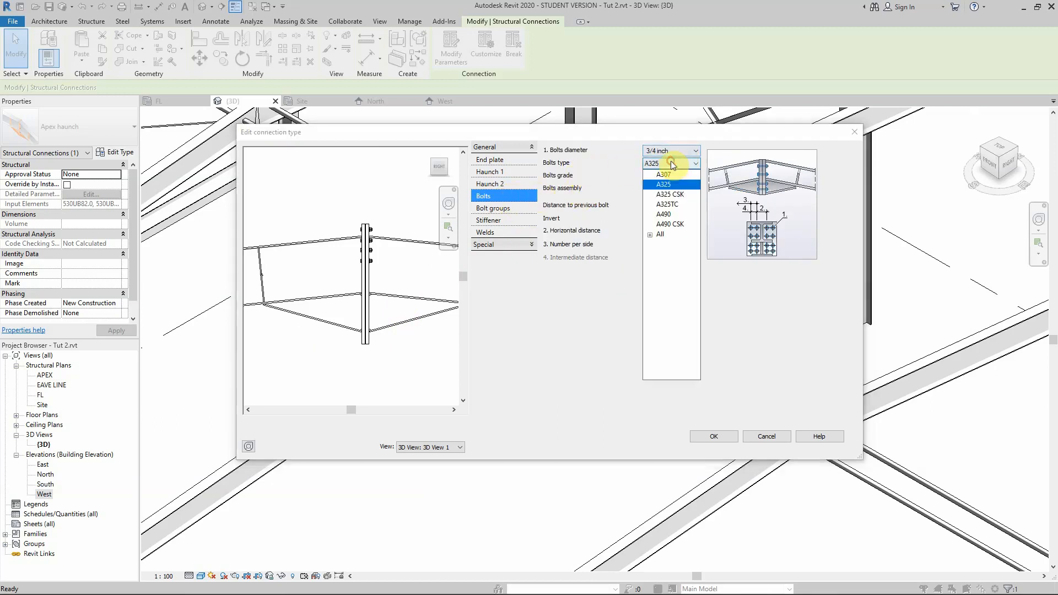
left_click(662, 233)
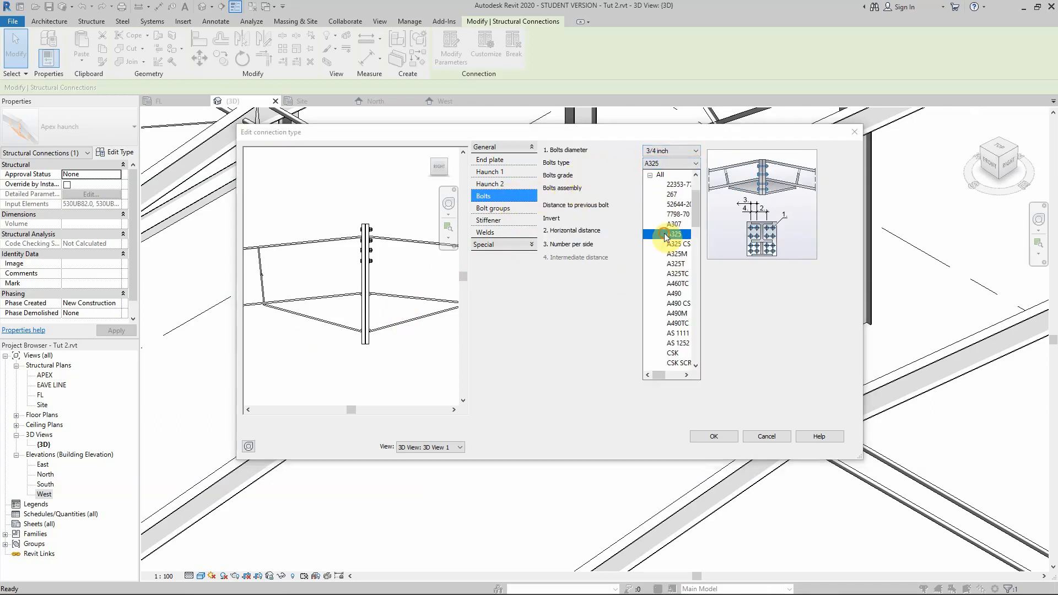
left_click(678, 343)
Set the bolt grade to 8.8/S and the bolt diameter to 24.00 mm.
left_click(659, 177)
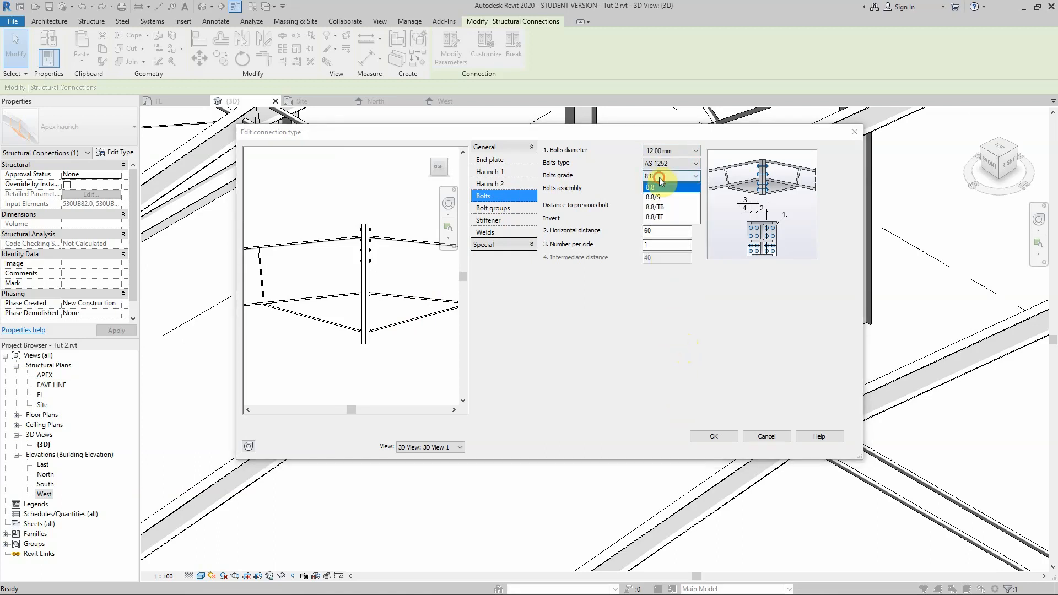
left_click(653, 197)
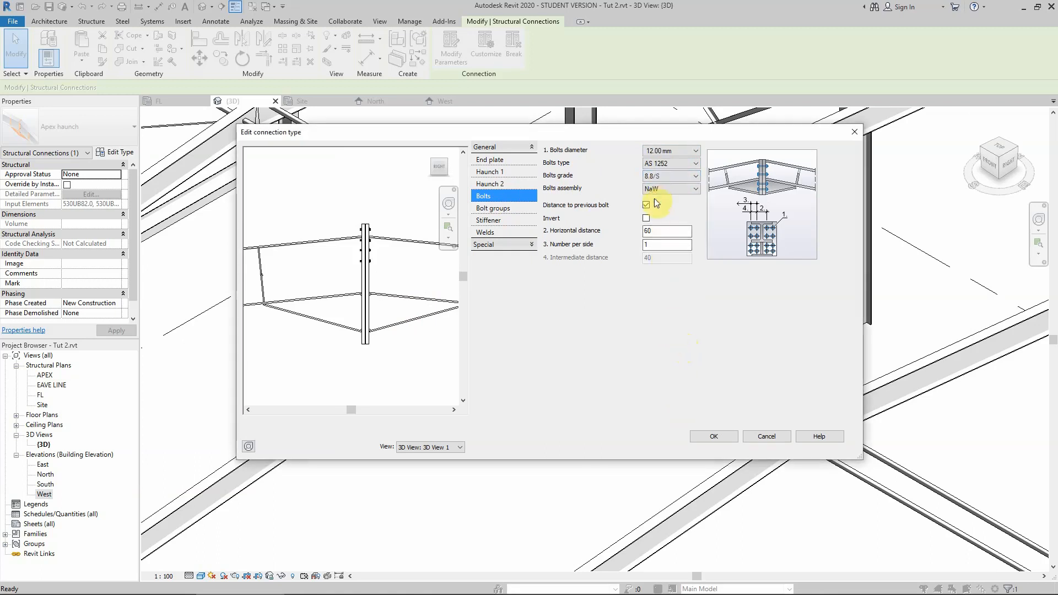
left_click(660, 152)
left_click(661, 197)
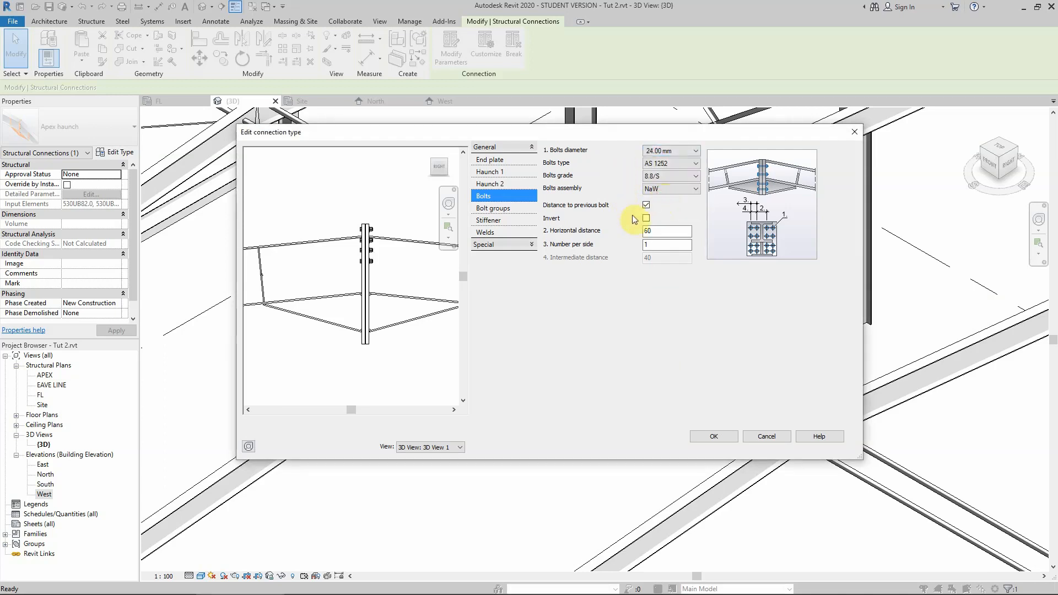
Set the bolts' horizontal distance to 120.
double_click(657, 232)
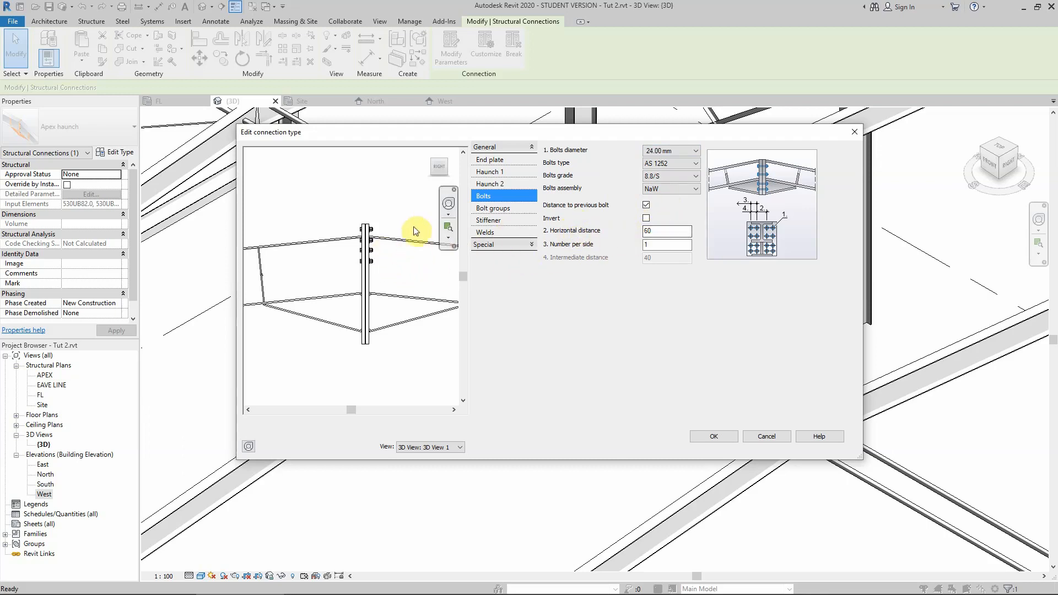
left_click(447, 160)
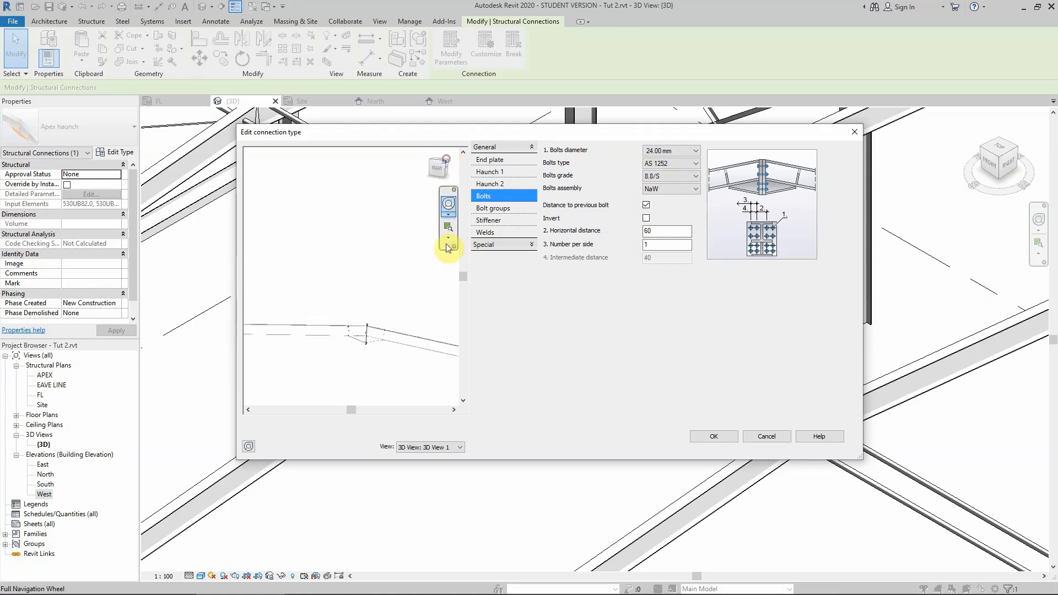
scroll(369, 290, "up", 8)
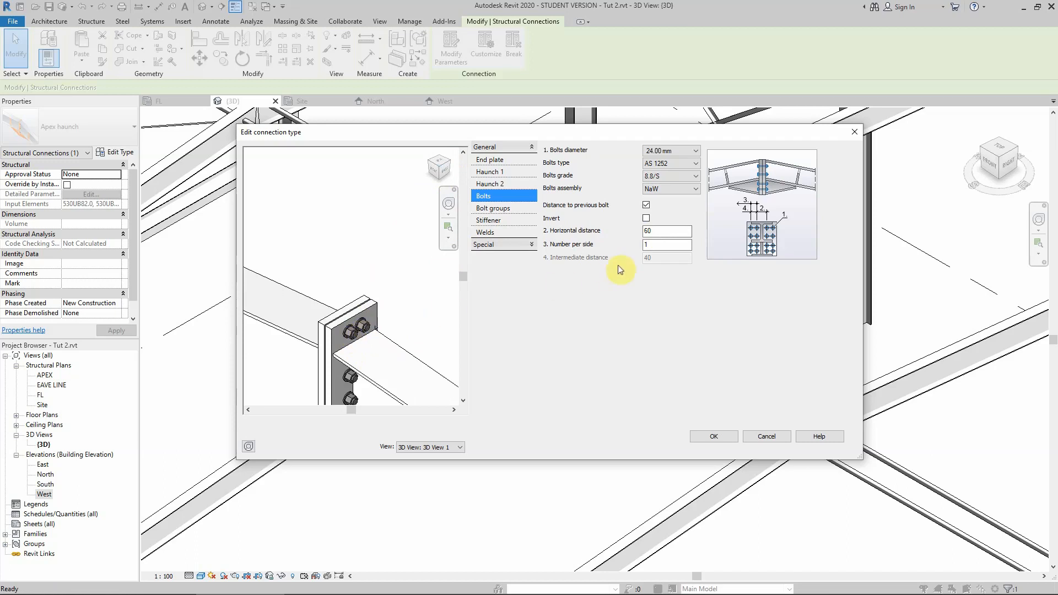
left_click(657, 234)
double_click(657, 233)
type("120")
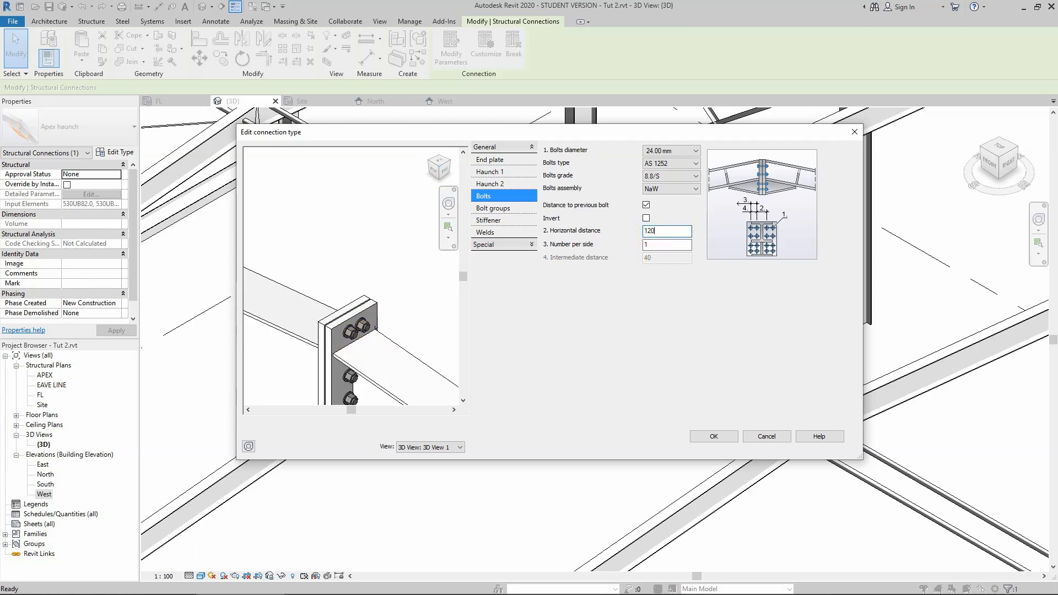
Set the start distance of bolt group 1 to 45.
left_click(671, 244)
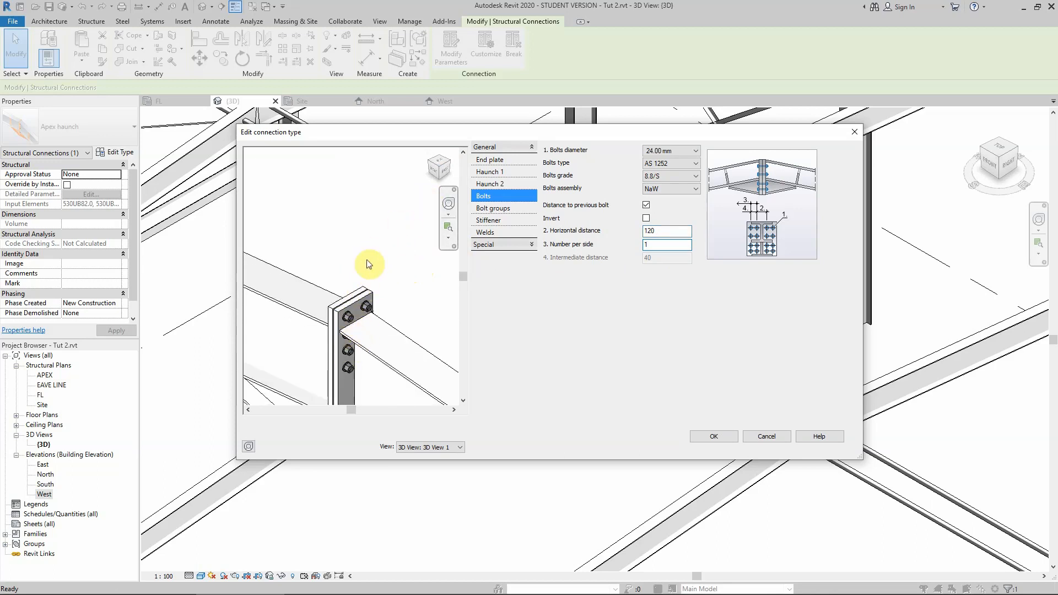
scroll(352, 367, "up", 3)
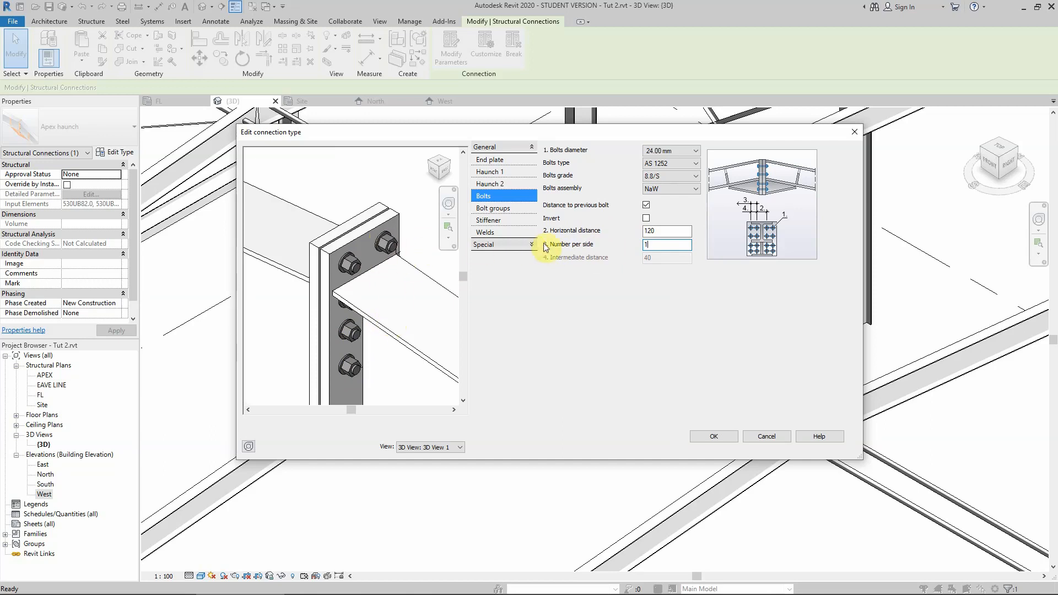
left_click(493, 208)
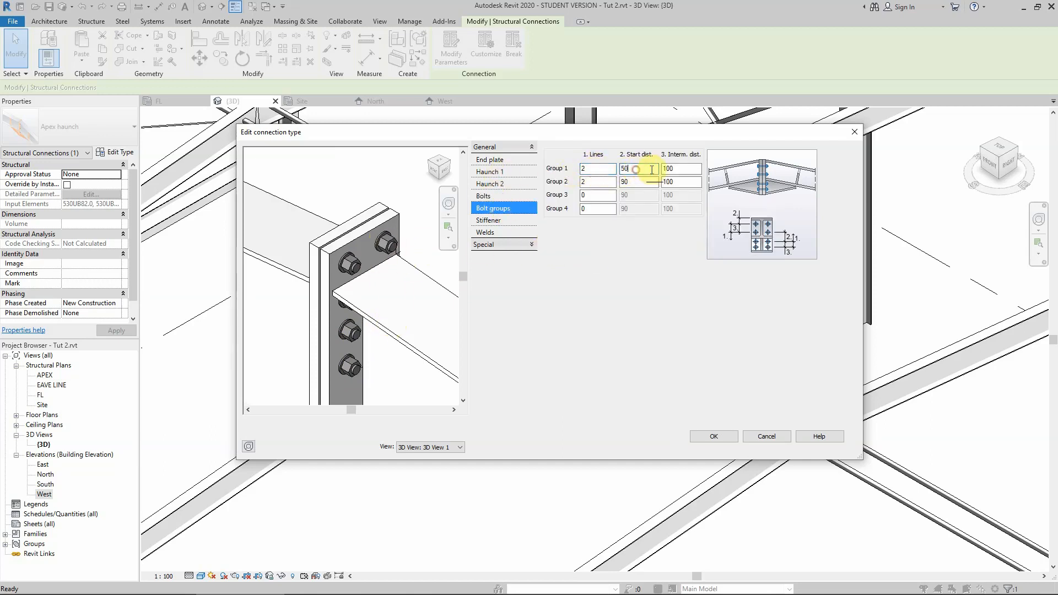
left_click_drag(650, 168, 591, 169)
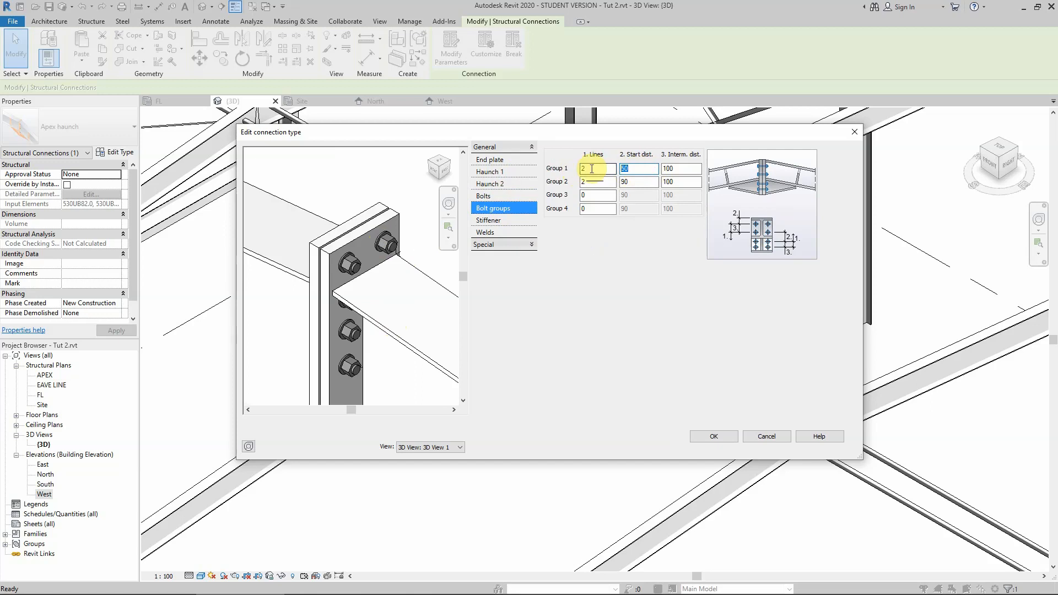
type("4")
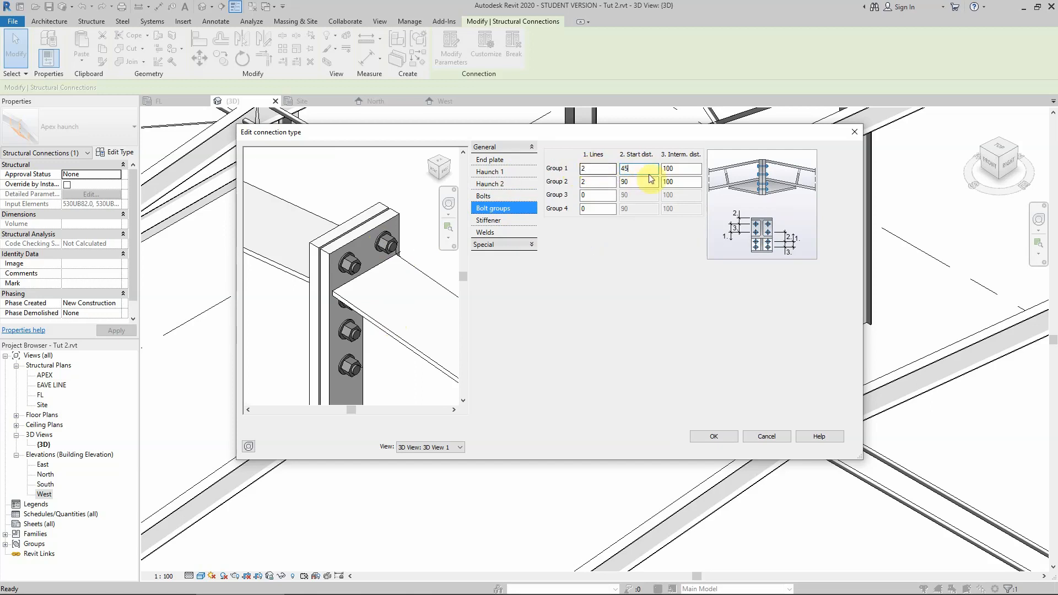
Set the intermediate distance of bolt group 1 to 120.
left_click(681, 168)
double_click(681, 168)
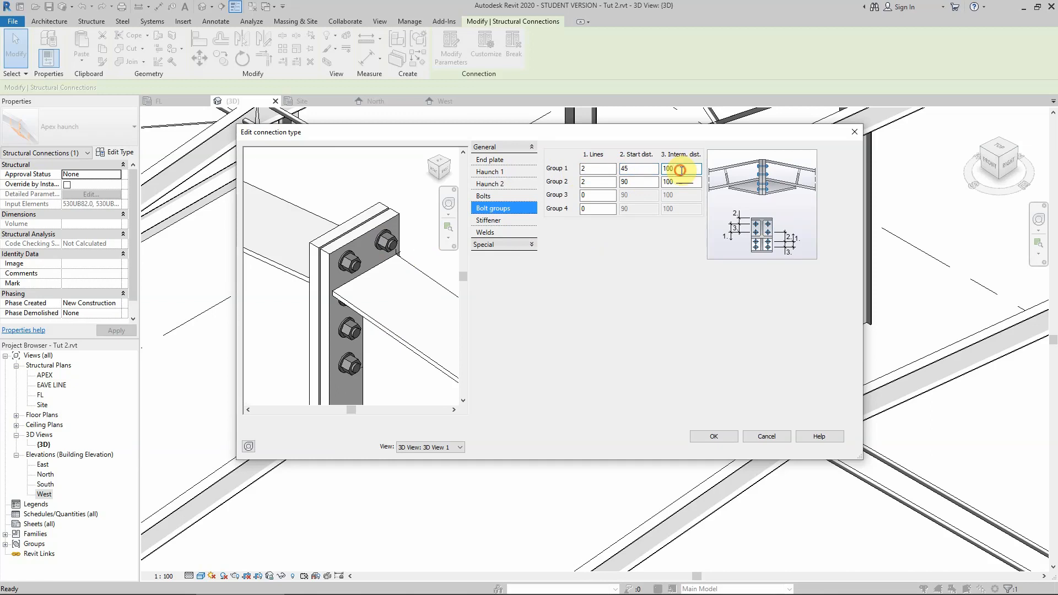
type("1")
left_click(682, 182)
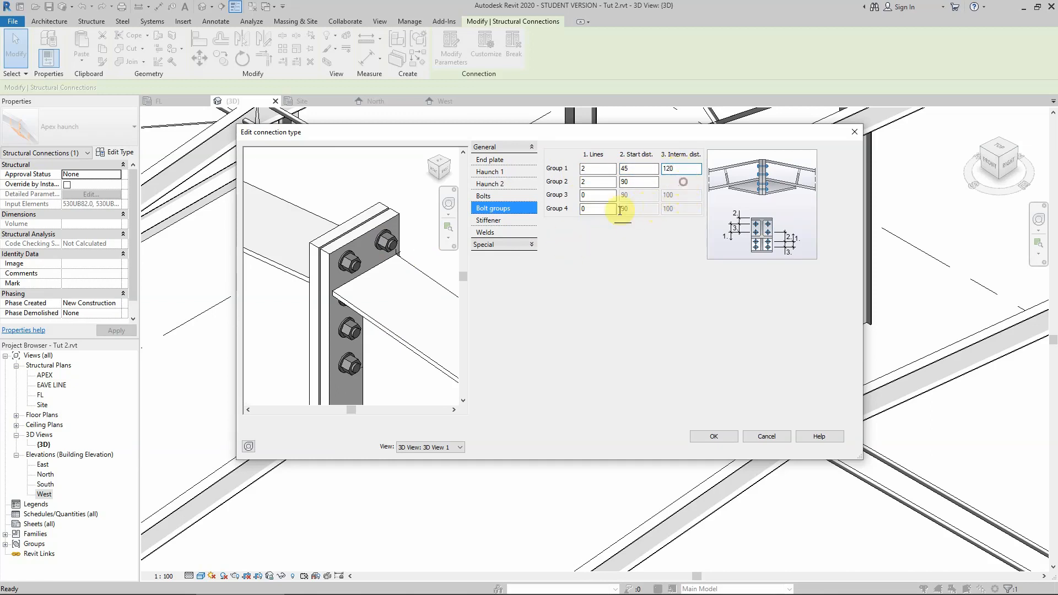
Set the intermediate distance of bolt group 1 to 140.
left_click(443, 171)
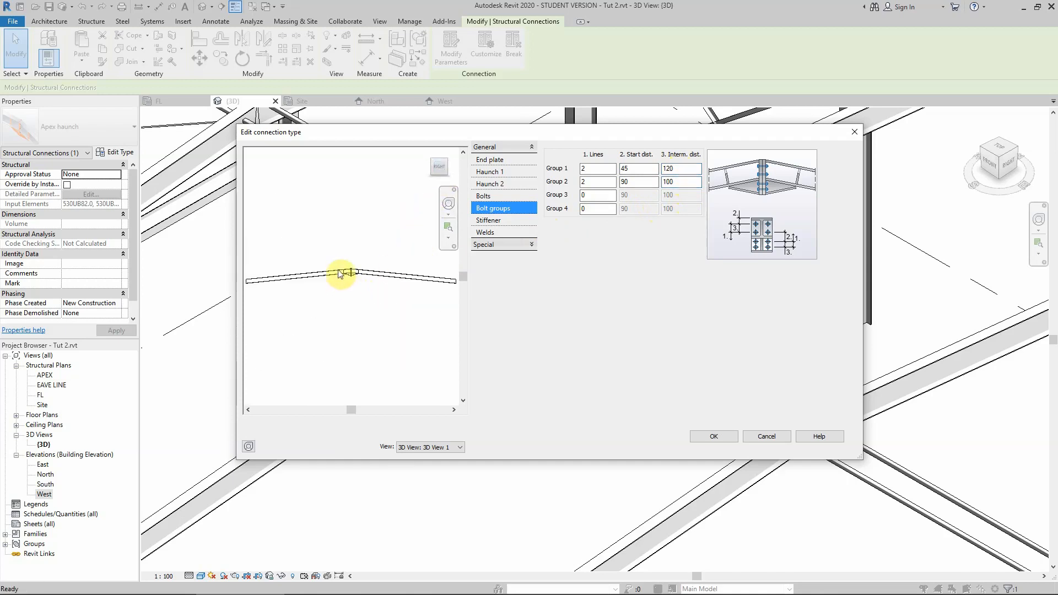
scroll(347, 272, "up", 5)
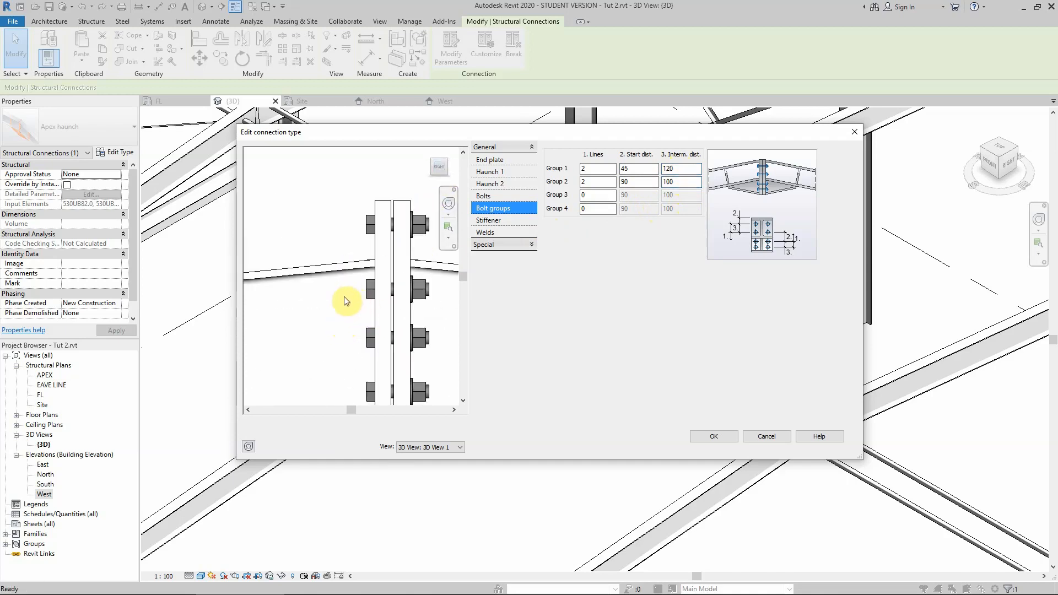
scroll(340, 297, "down", 1)
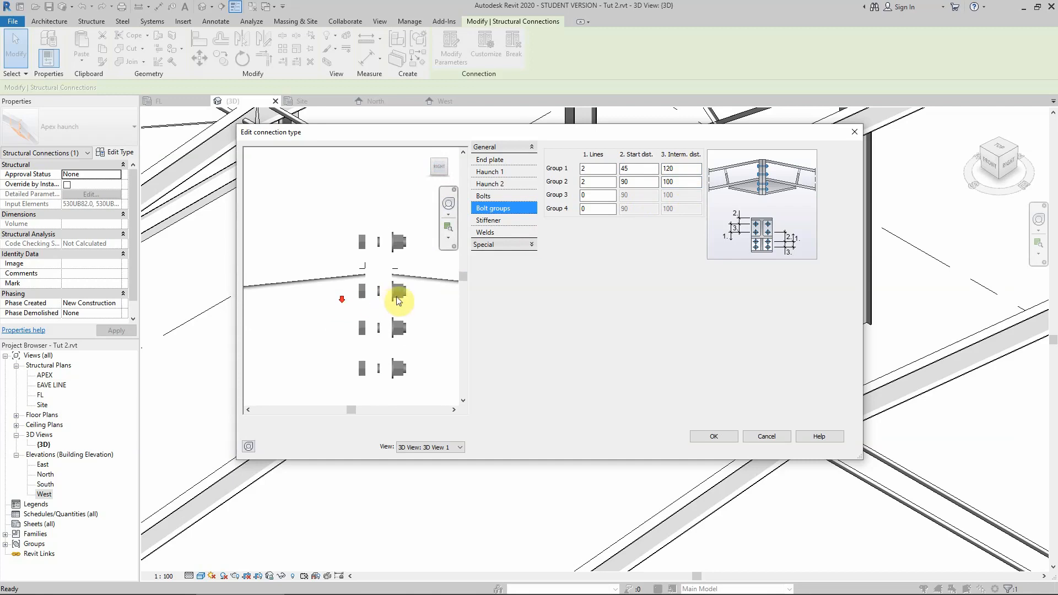
double_click(666, 168)
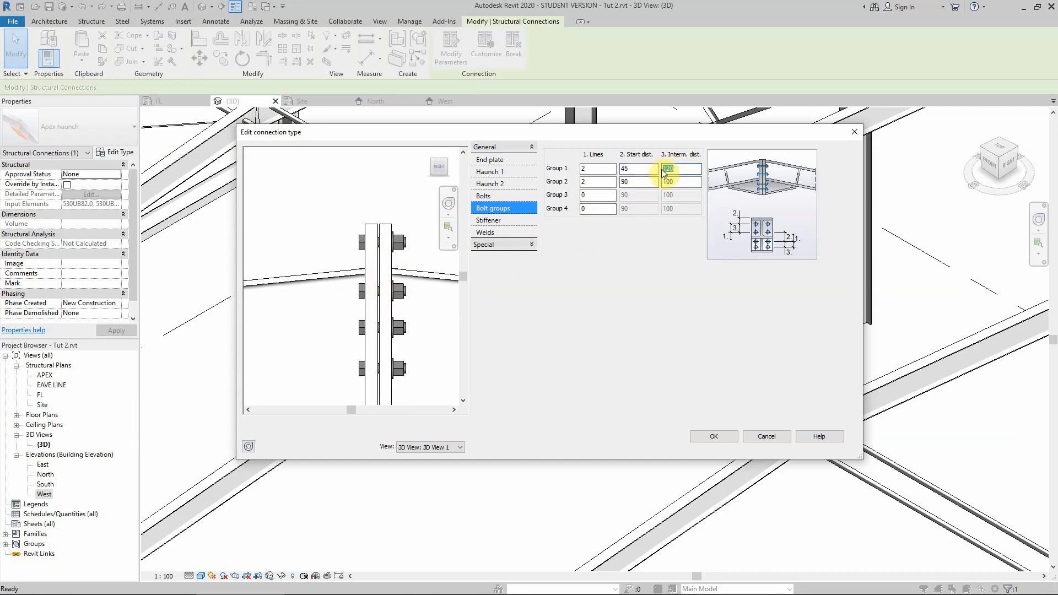
type("14")
left_click(684, 182)
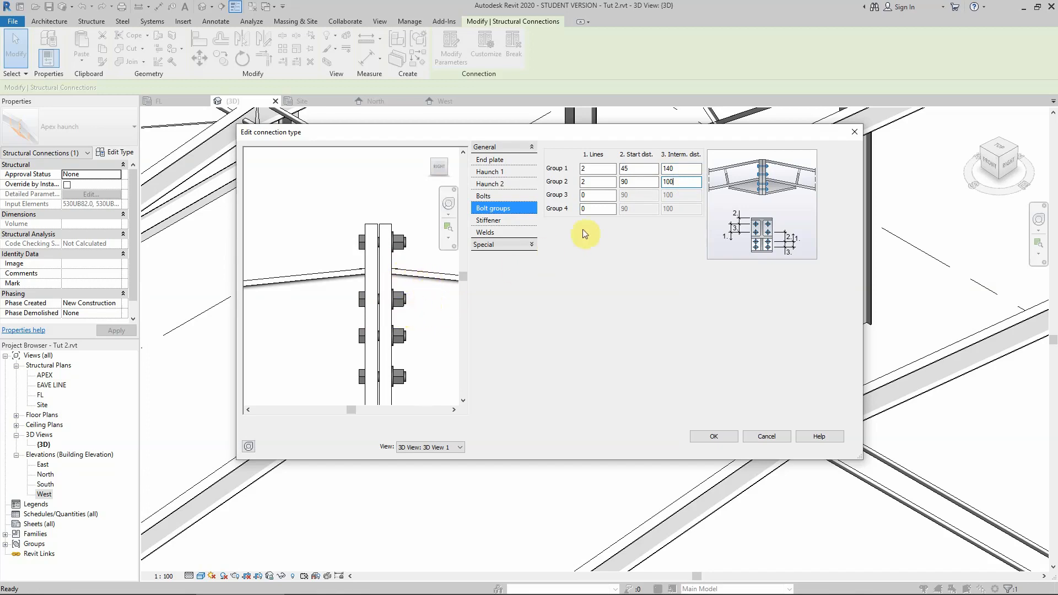
Set the intermediate distance of bolt group 1 to 150 and apply the changes to the apex haunch type.
double_click(668, 168)
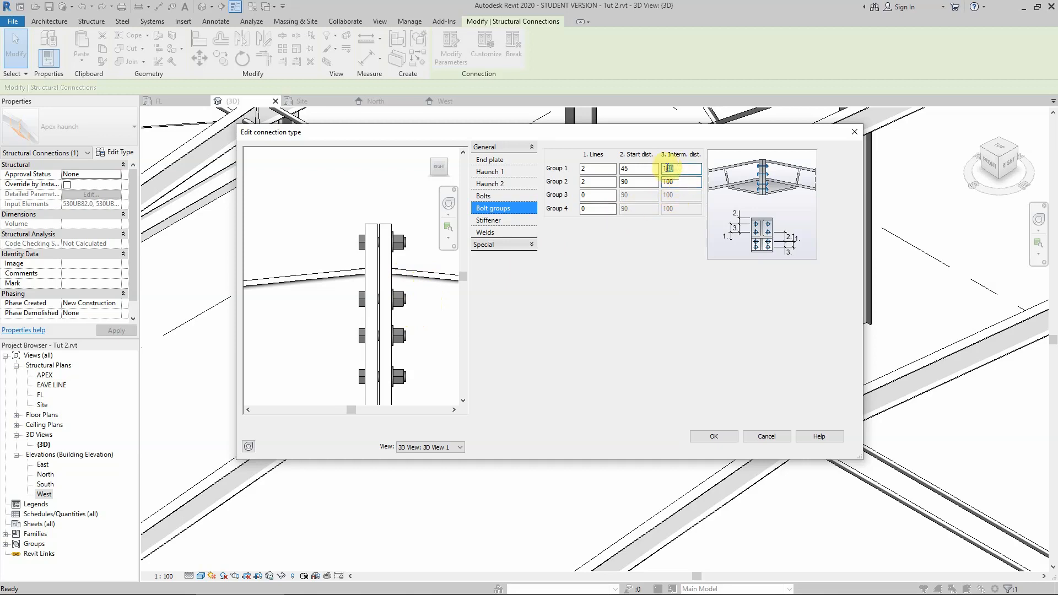
type("15")
left_click(639, 177)
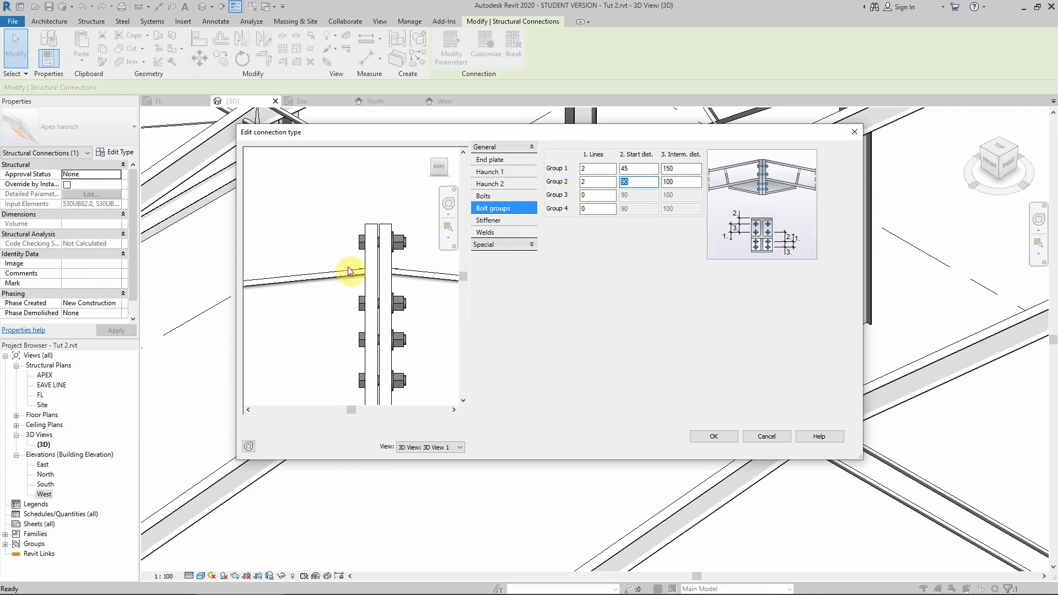
scroll(353, 273, "down", 5)
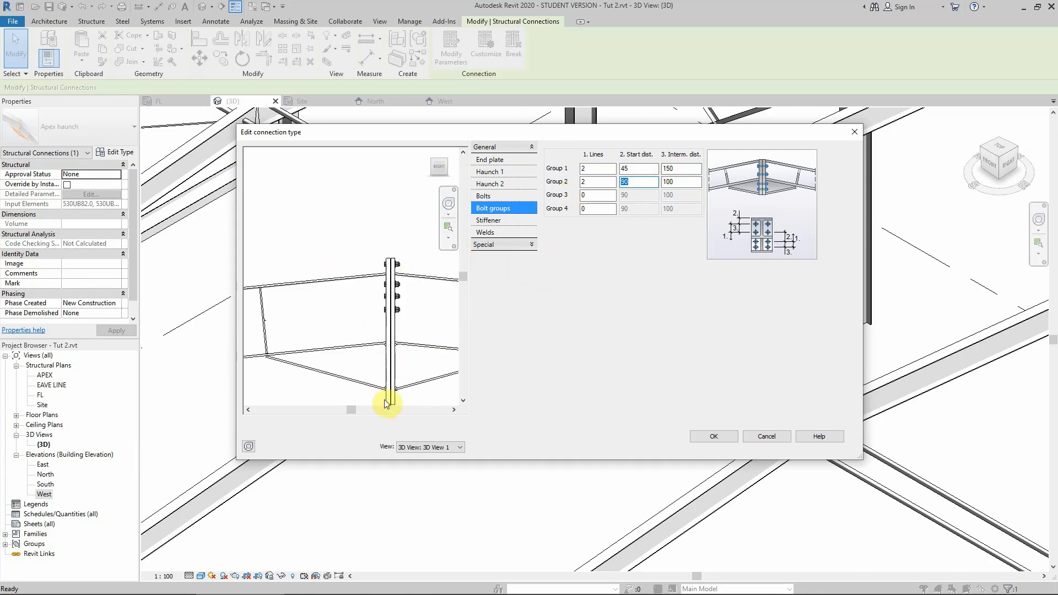
scroll(399, 402, "up", 2)
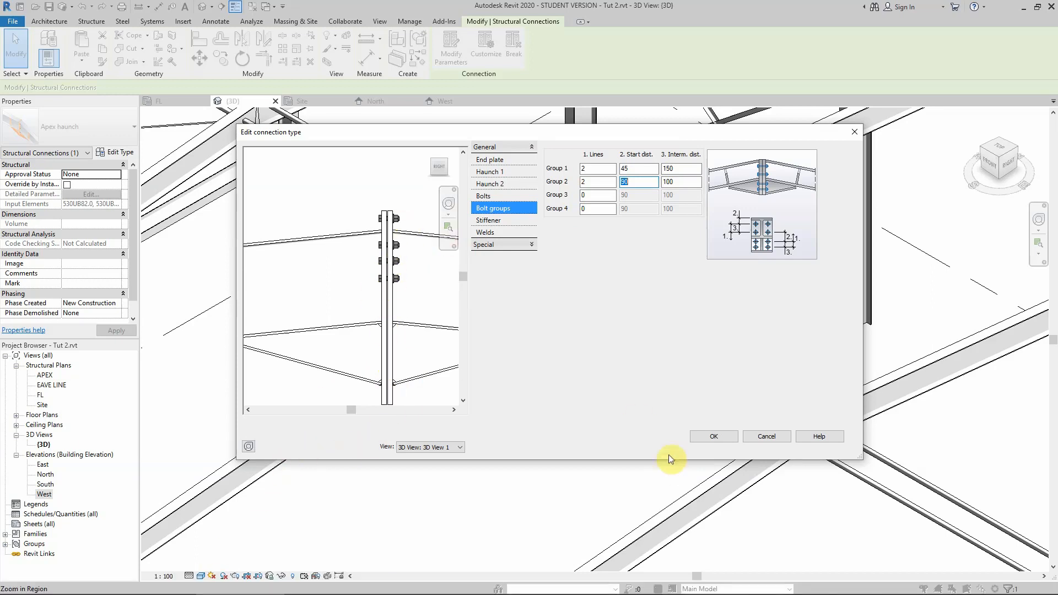
left_click(700, 439)
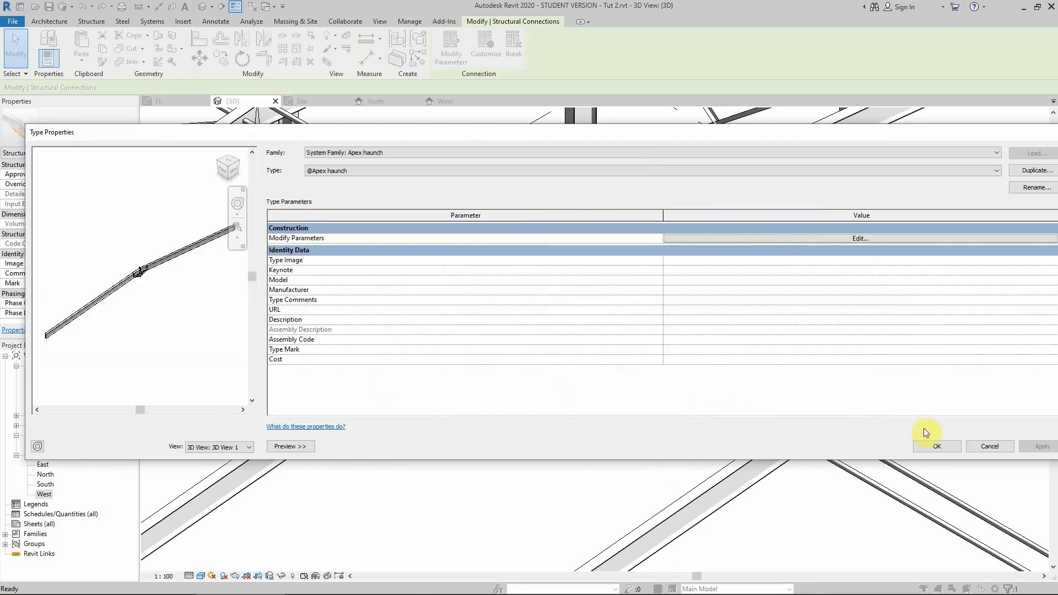
left_click(930, 447)
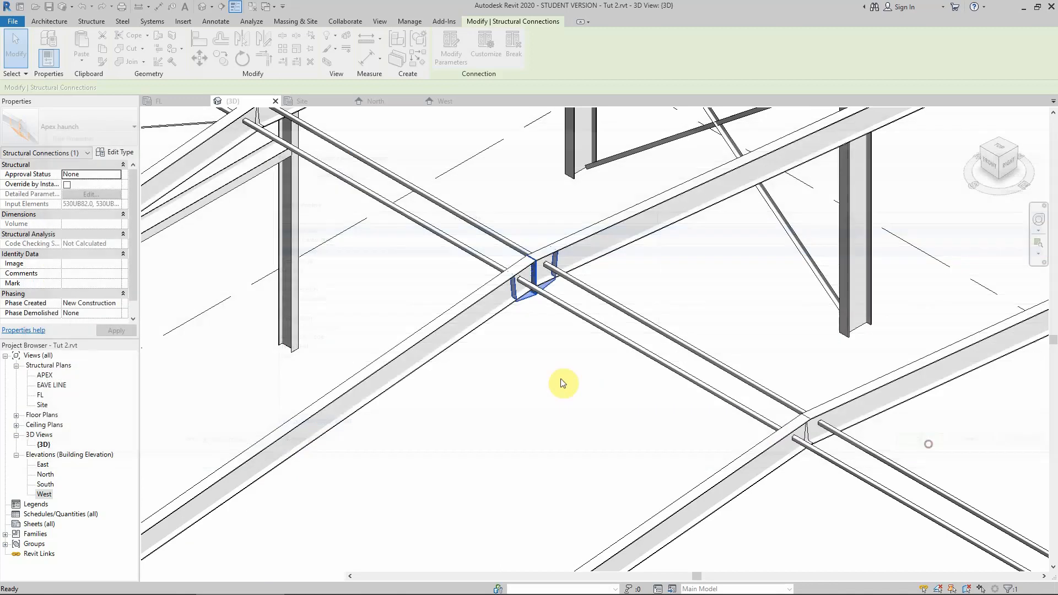
Open the West elevation and inspect the apex haunch connection.
left_click(521, 330)
scroll(527, 310, "up", 4)
left_click(177, 100)
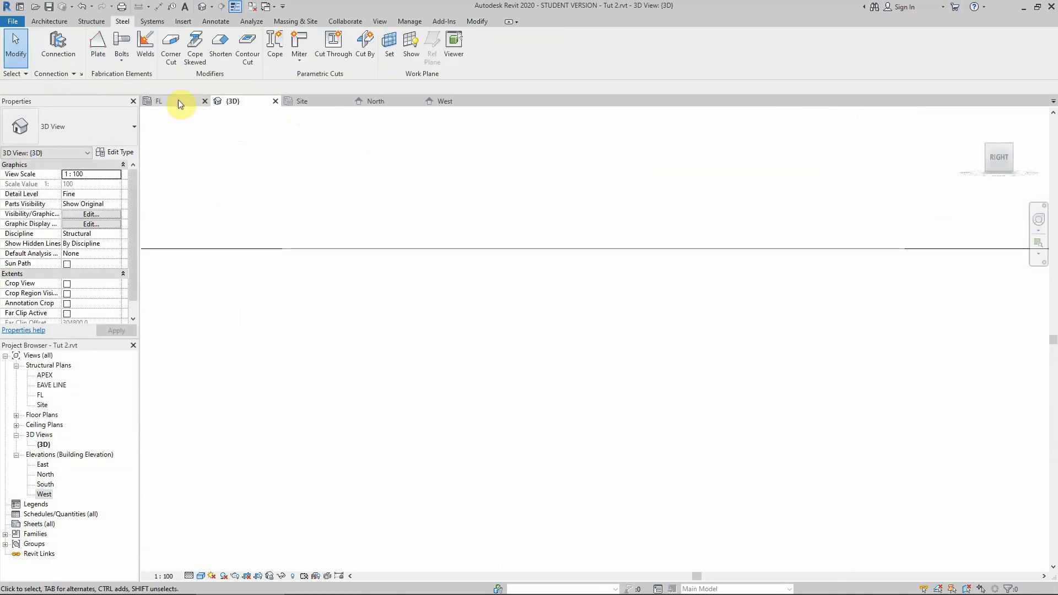
left_click(446, 102)
scroll(550, 307, "up", 4)
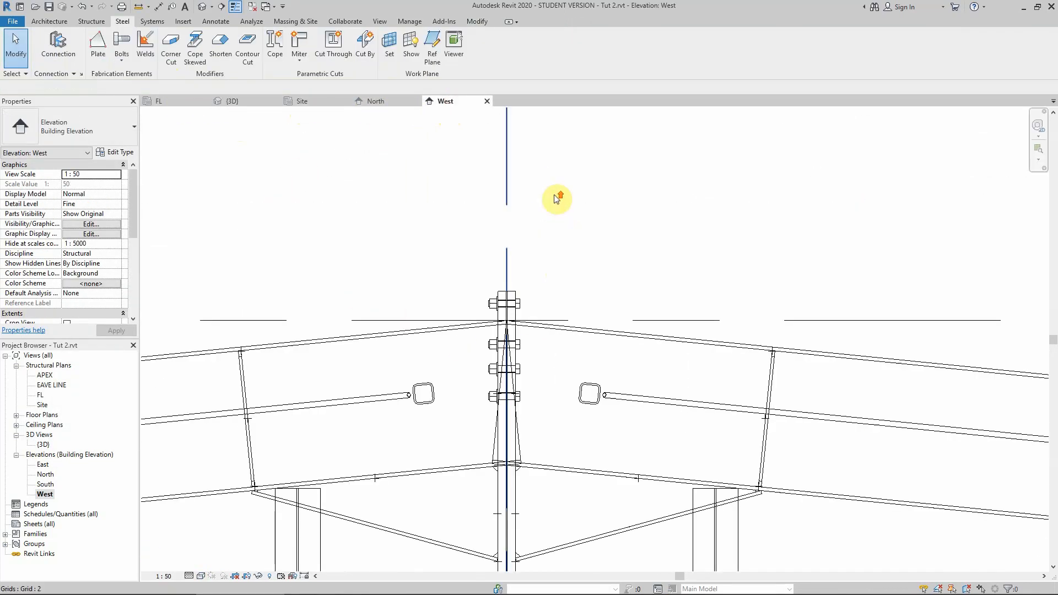
scroll(515, 424, "up", 1)
scroll(479, 225, "down", 3)
scroll(496, 429, "up", 3)
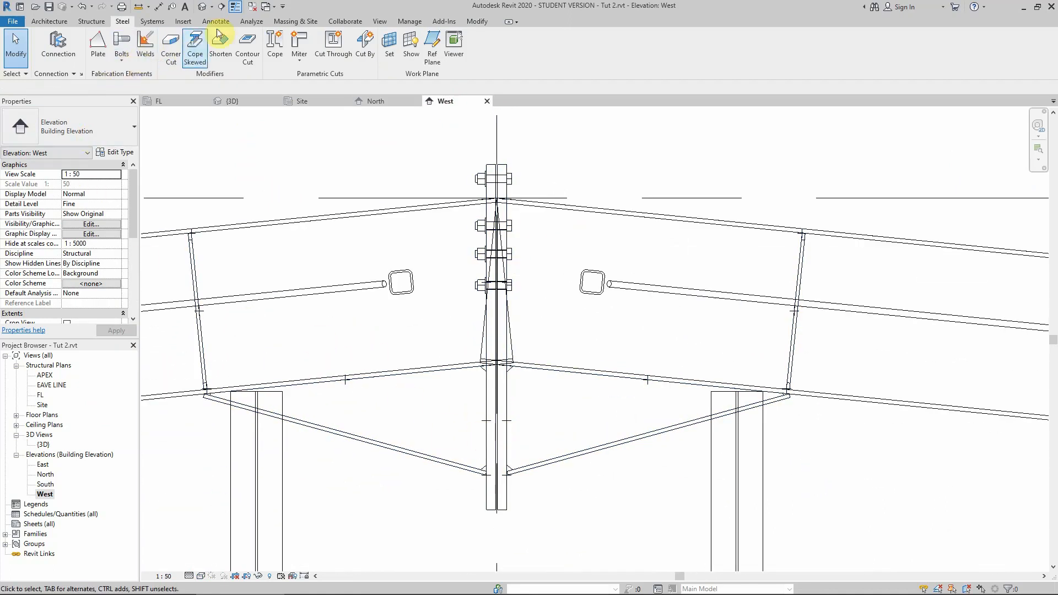
Measure with an aligned dimension the distance from the top bolt row to the bottom of the apex haunch plate.
left_click(158, 6)
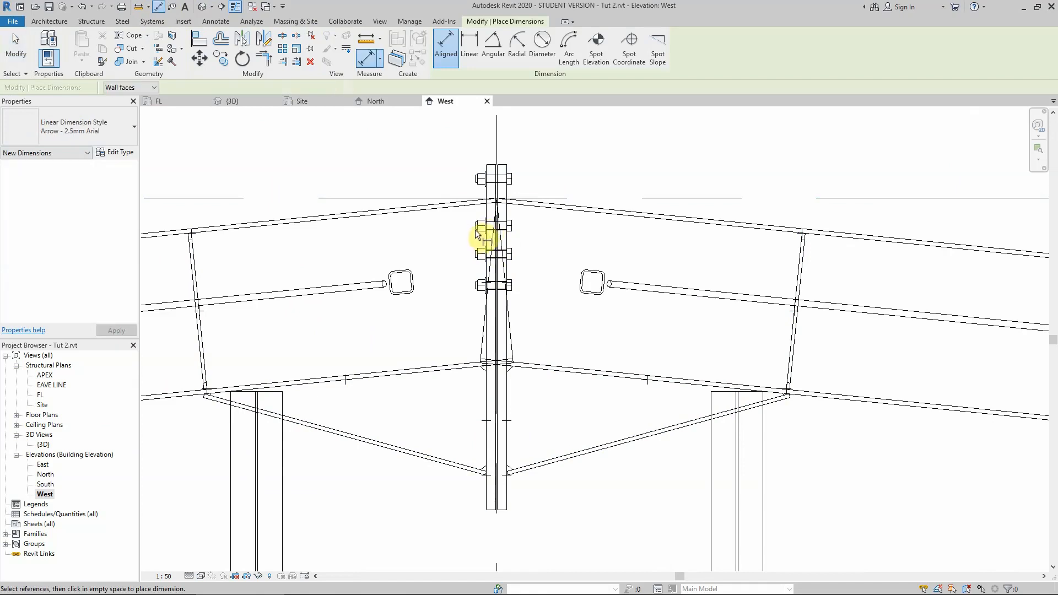
scroll(492, 228, "up", 2)
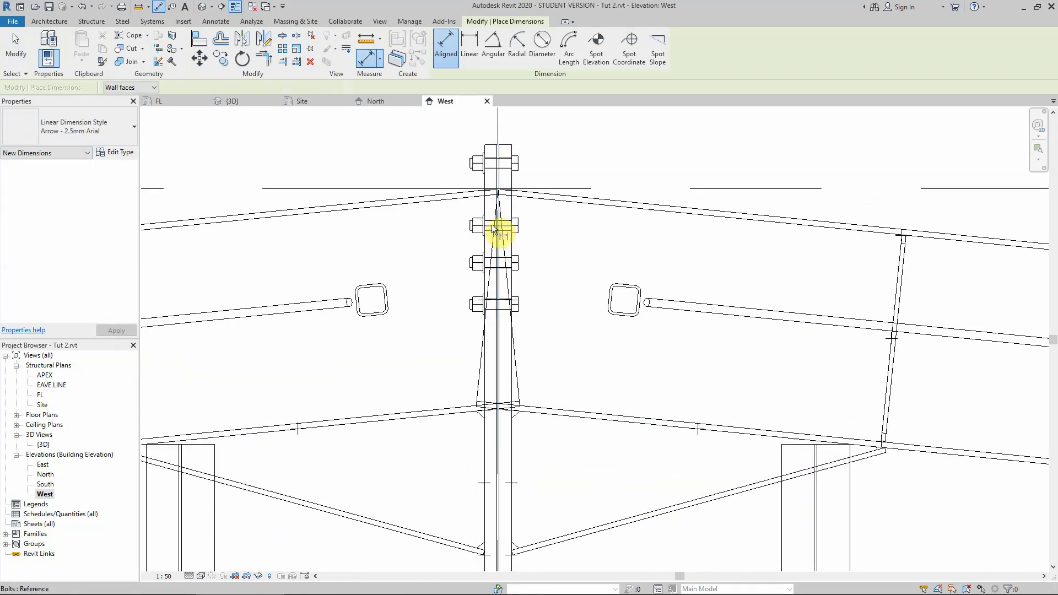
scroll(491, 228, "down", 2)
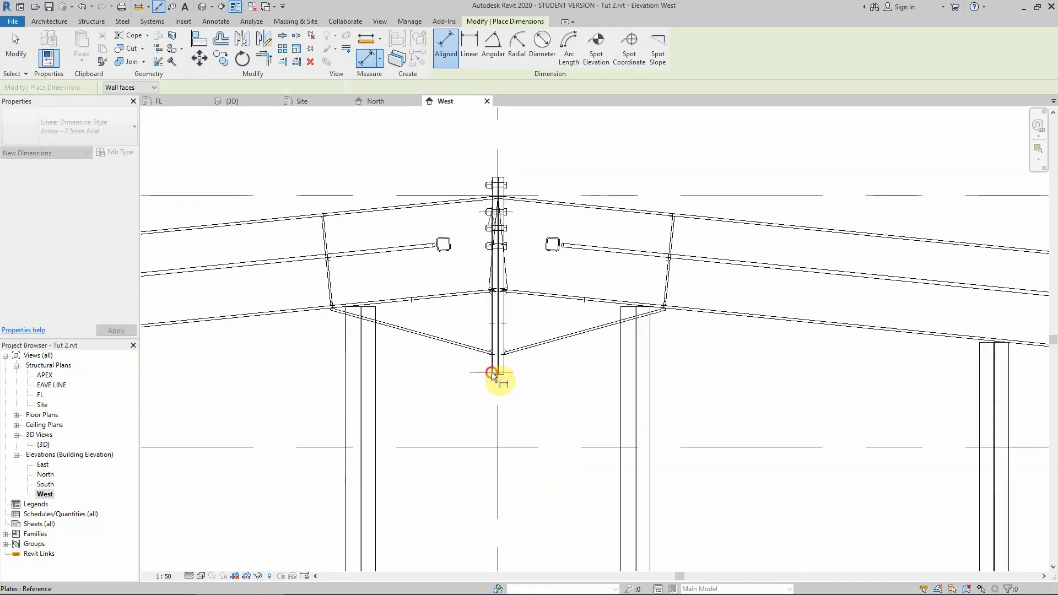
left_click(492, 375)
left_click(435, 365)
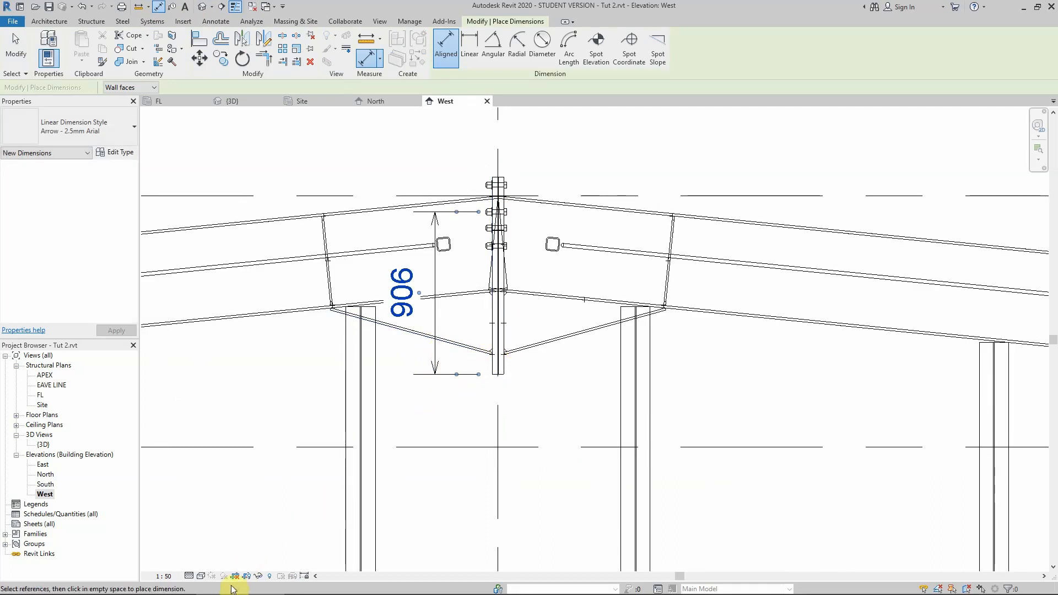
Switch to the Calculator and compute 906 − 45 − 150.
key("XF86Calculator")
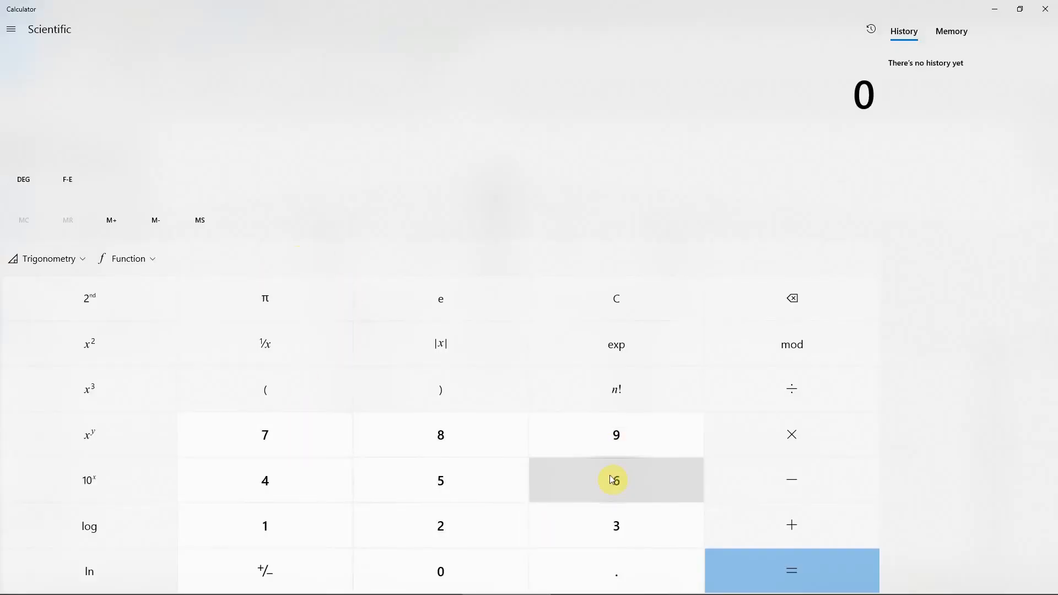
left_click(614, 436)
left_click(406, 573)
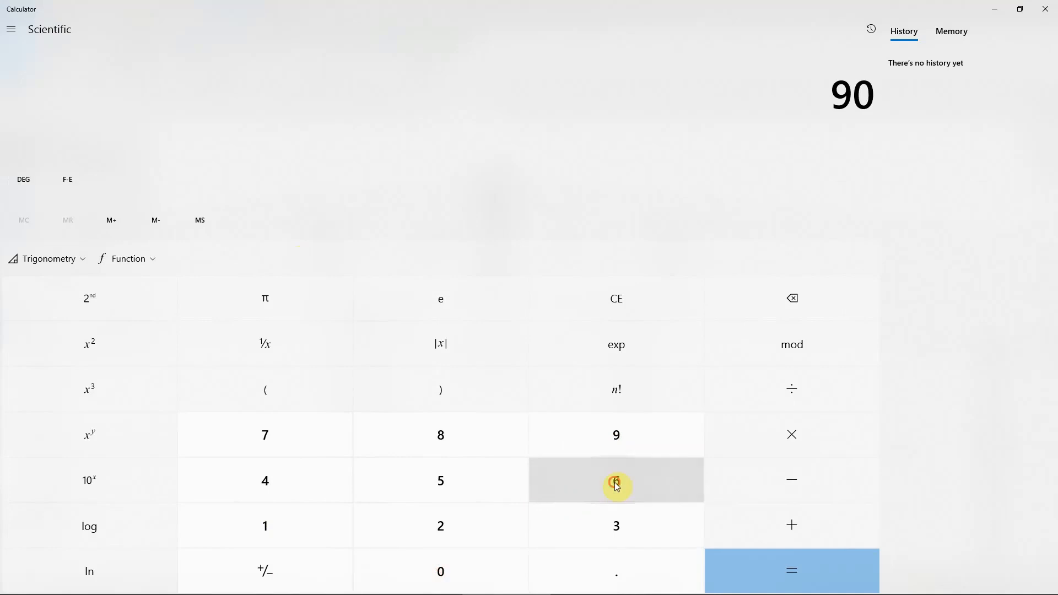
left_click(616, 486)
left_click(768, 485)
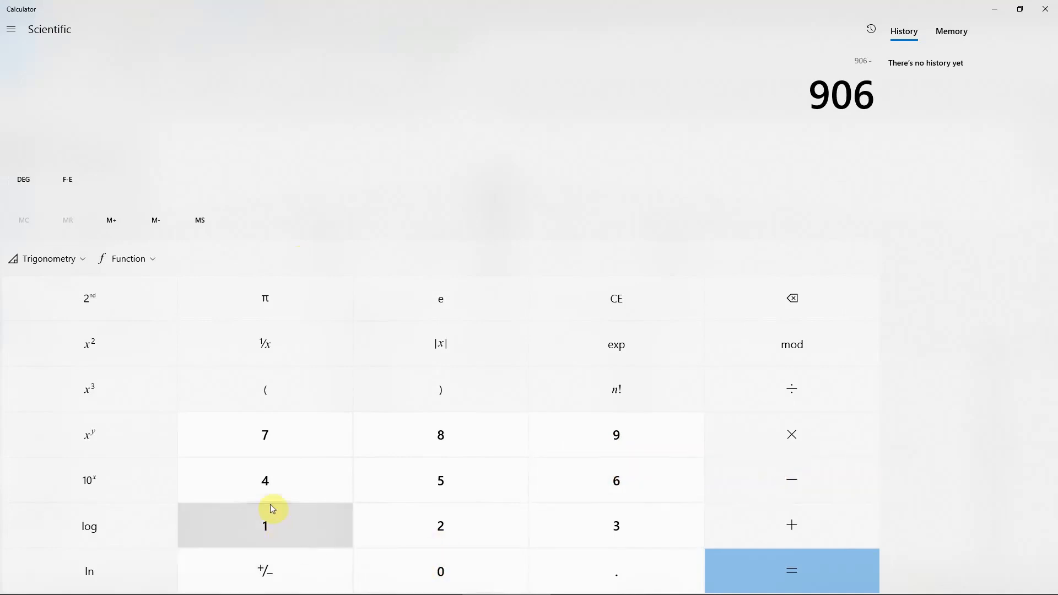
left_click(266, 482)
left_click(438, 481)
left_click(781, 480)
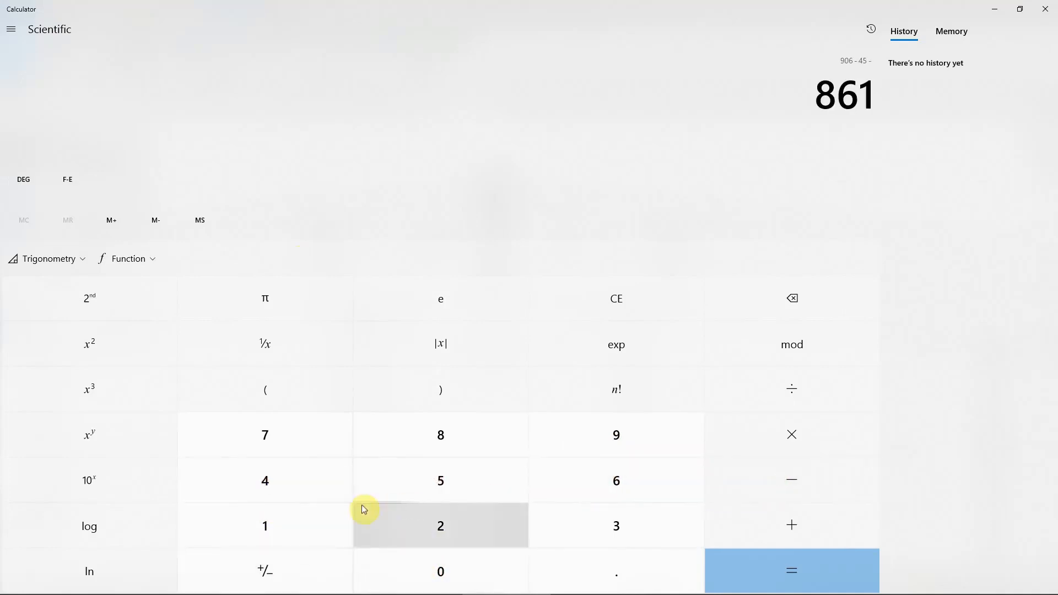
left_click(272, 530)
left_click(425, 484)
left_click(437, 569)
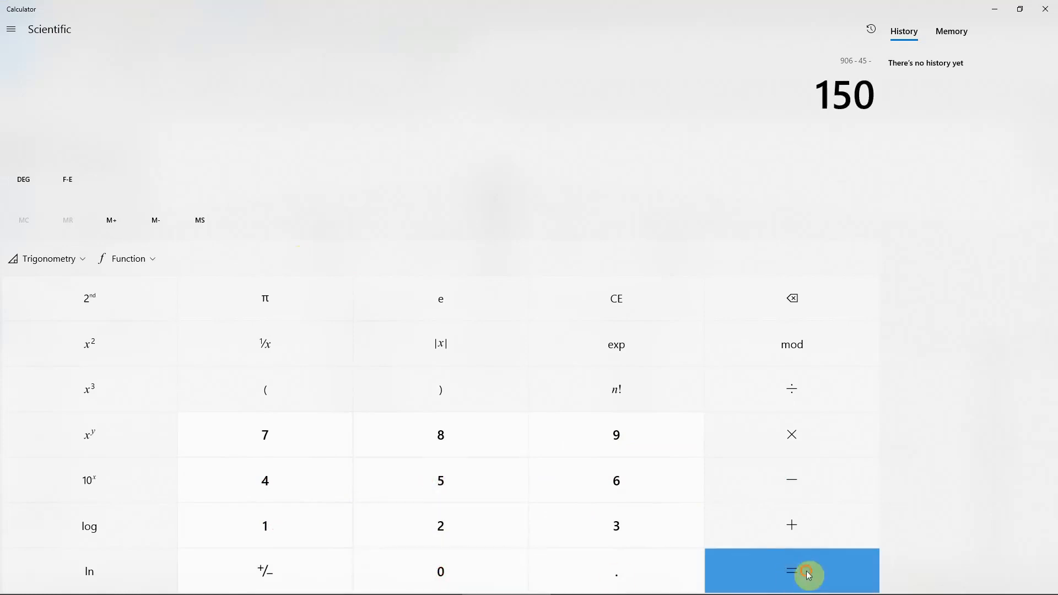
left_click(807, 575)
left_click(994, 8)
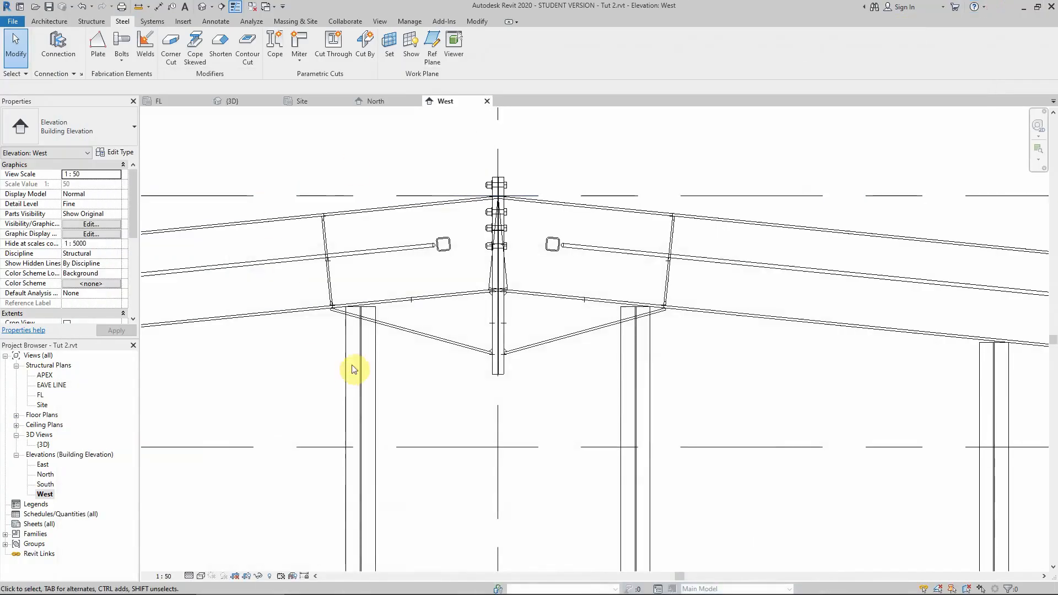
In the apex haunch connection type, set bolt group 2's start distance to 711 and intermediate distance to 150.
left_click(453, 346)
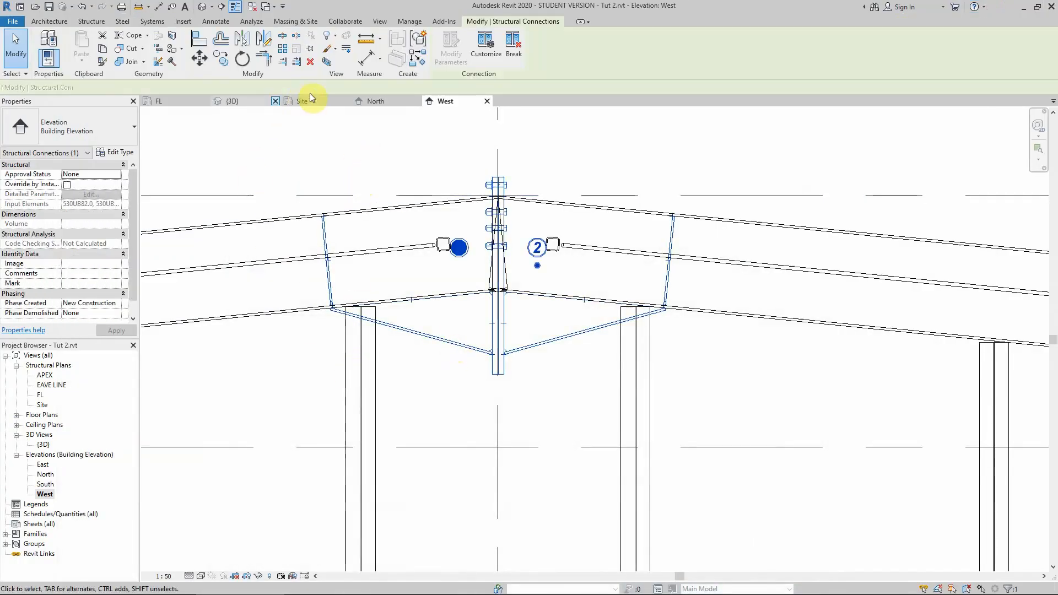
left_click(113, 152)
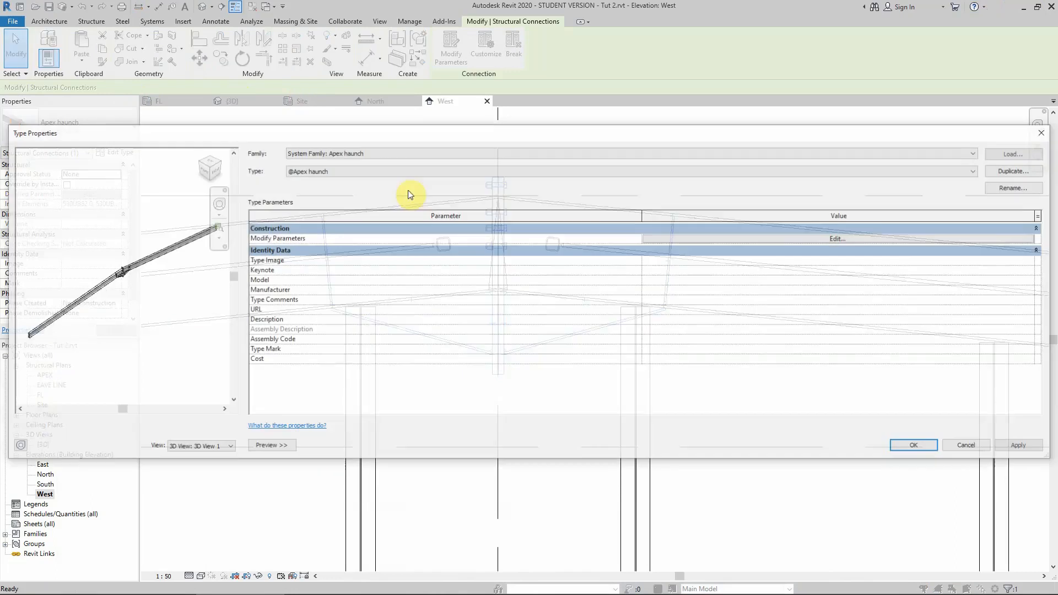
left_click(790, 243)
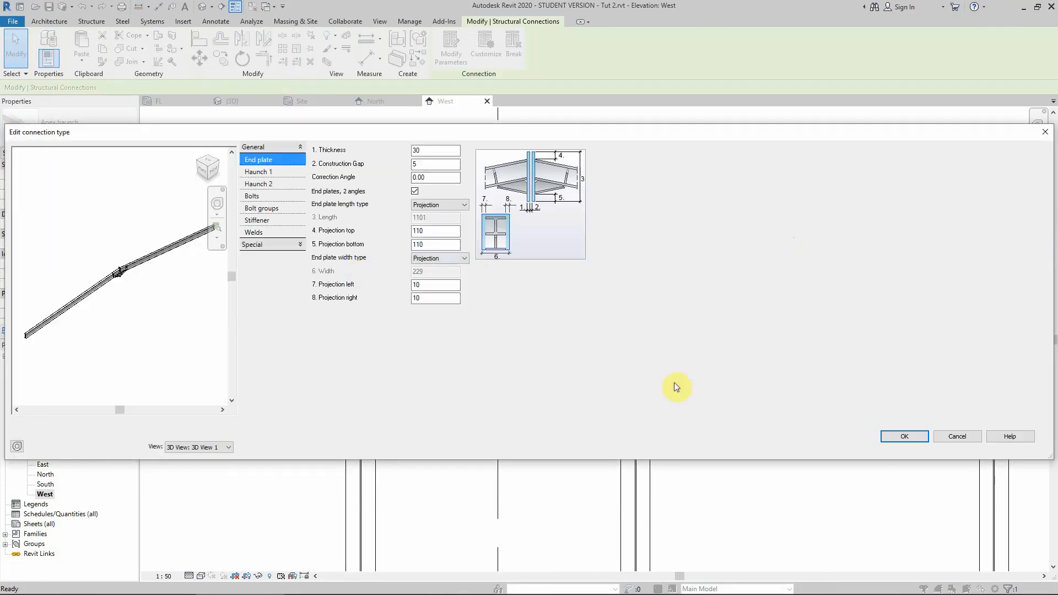
left_click(267, 207)
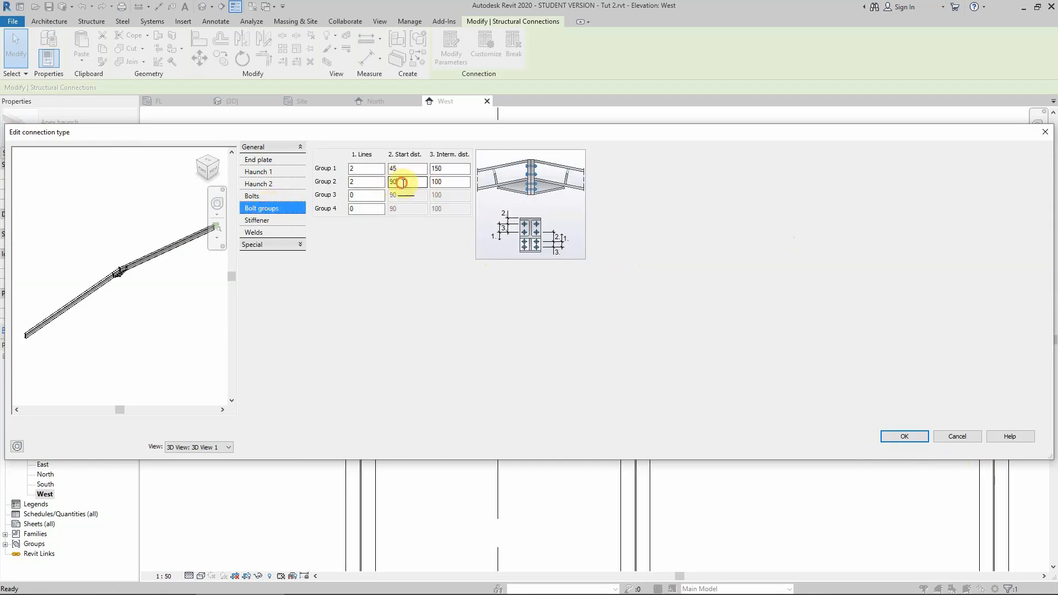
double_click(394, 181)
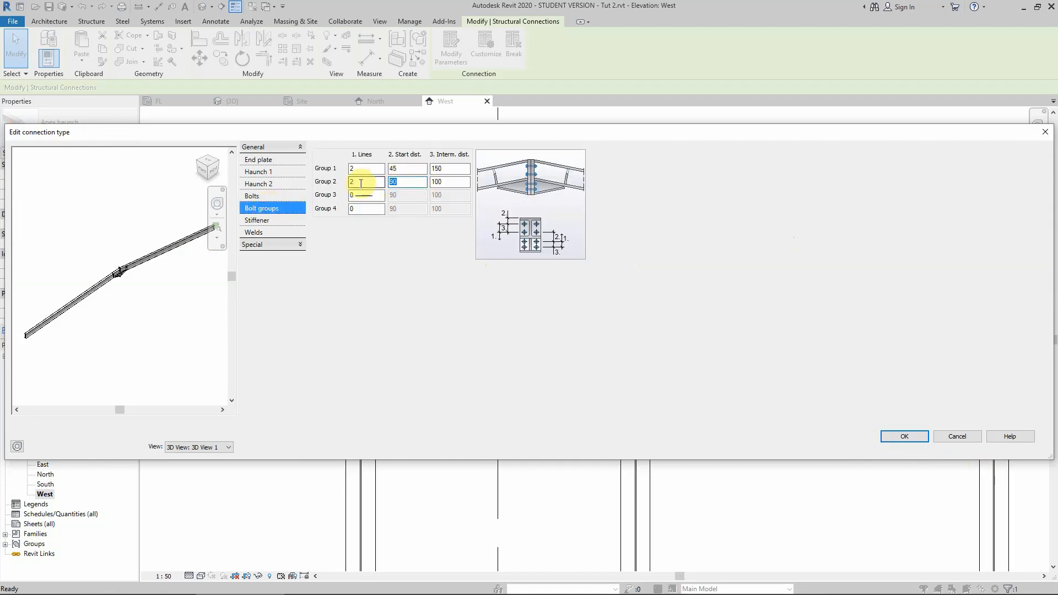
type("911")
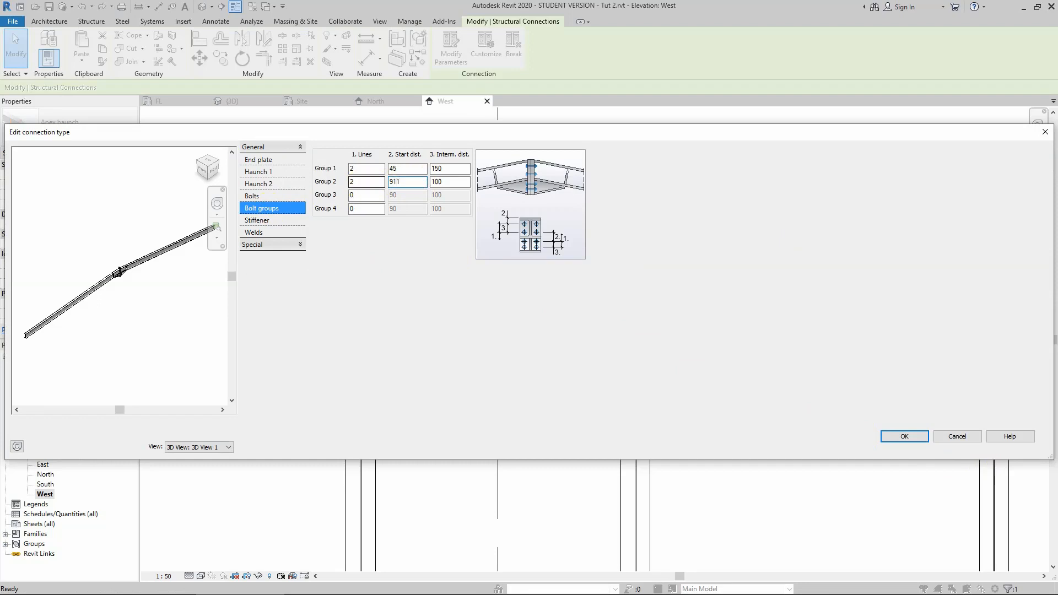
key("BackSpace")
key("BackSpace")
key("BackSpace")
type("711")
left_click(450, 181)
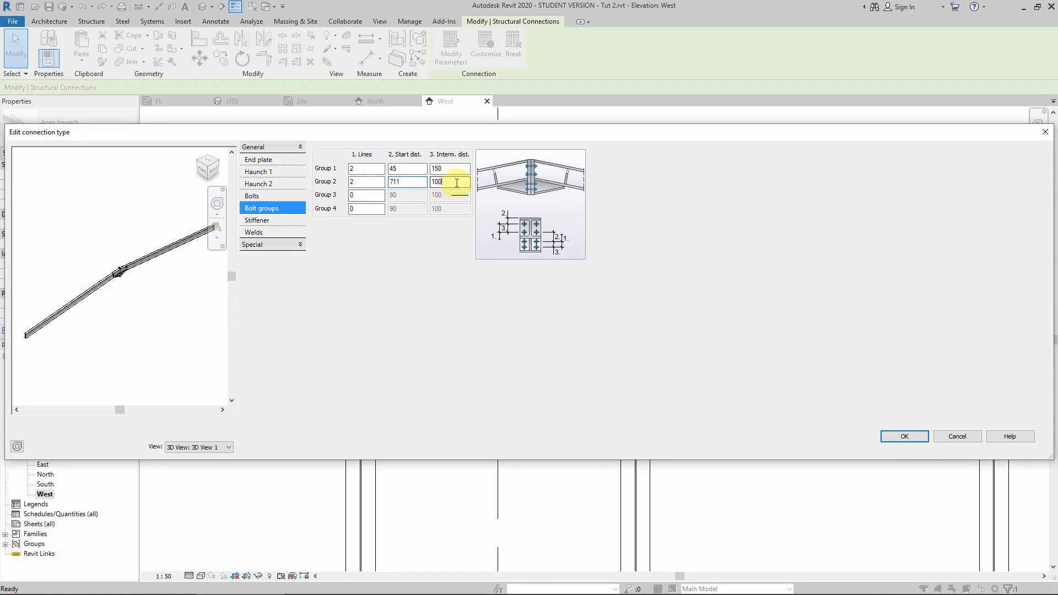
type("150")
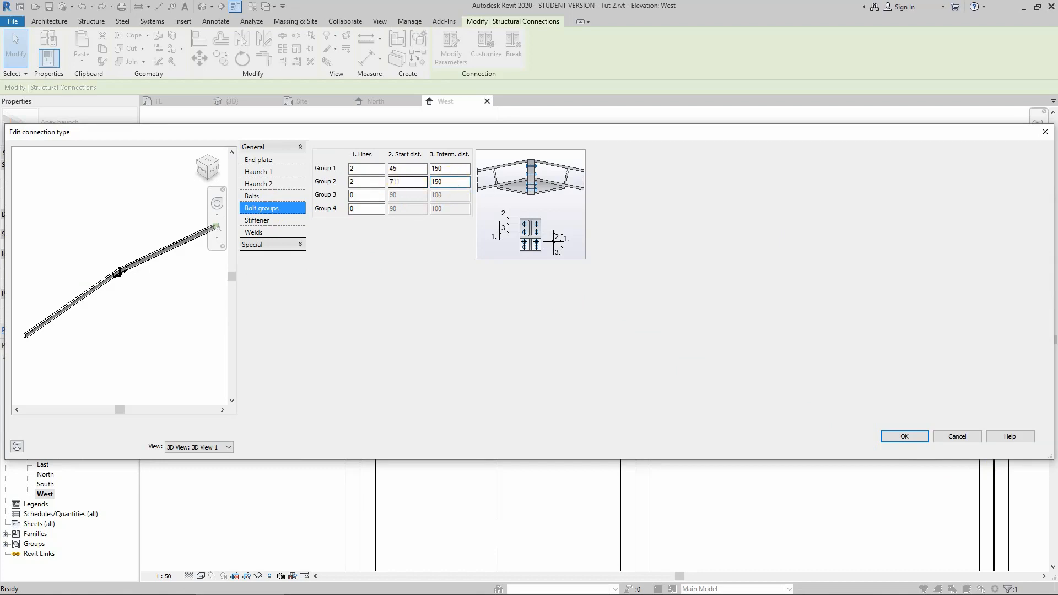
Review the bolt layout in the connection preview and the stiffener settings, then apply the type changes.
left_click(212, 169)
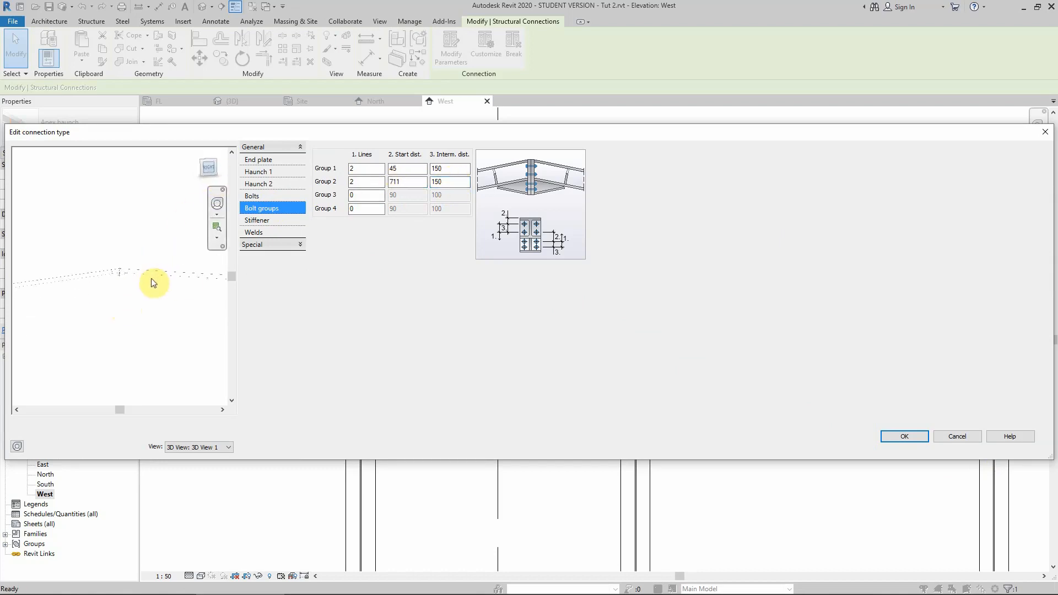
scroll(115, 286, "up", 5)
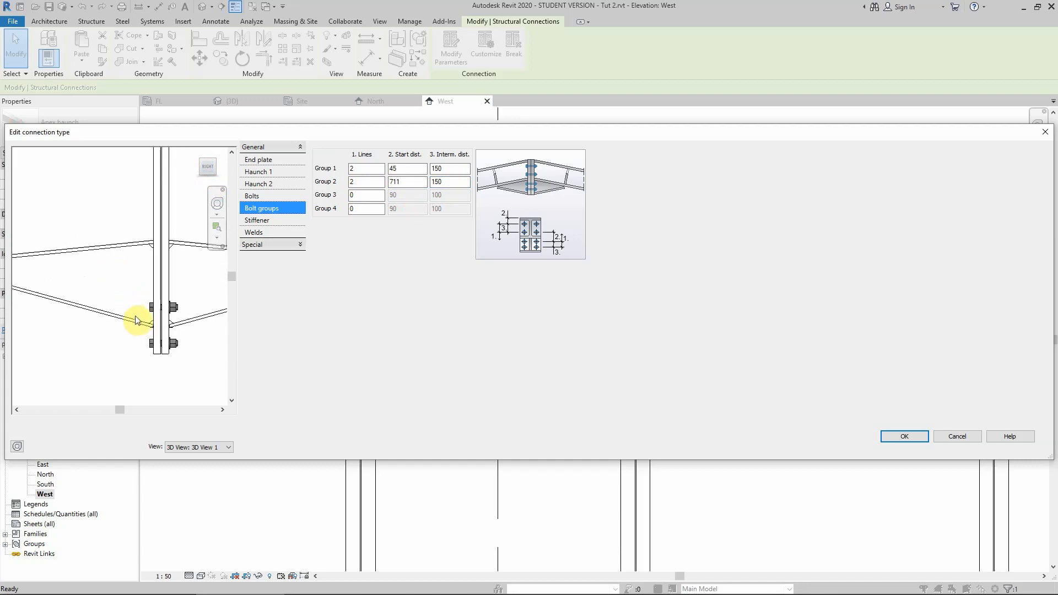
scroll(141, 331, "down", 3)
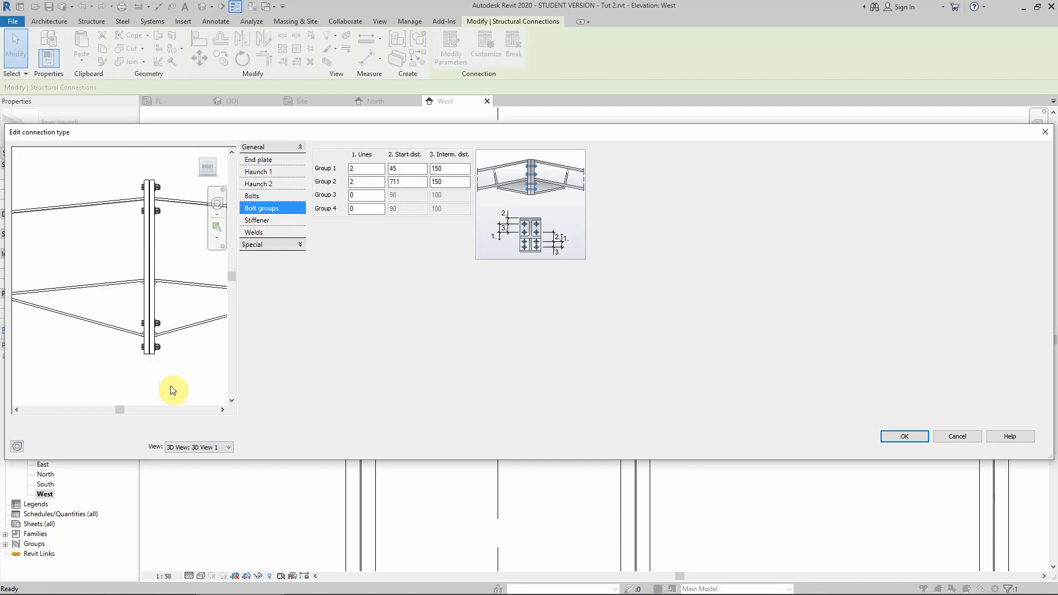
left_click(270, 222)
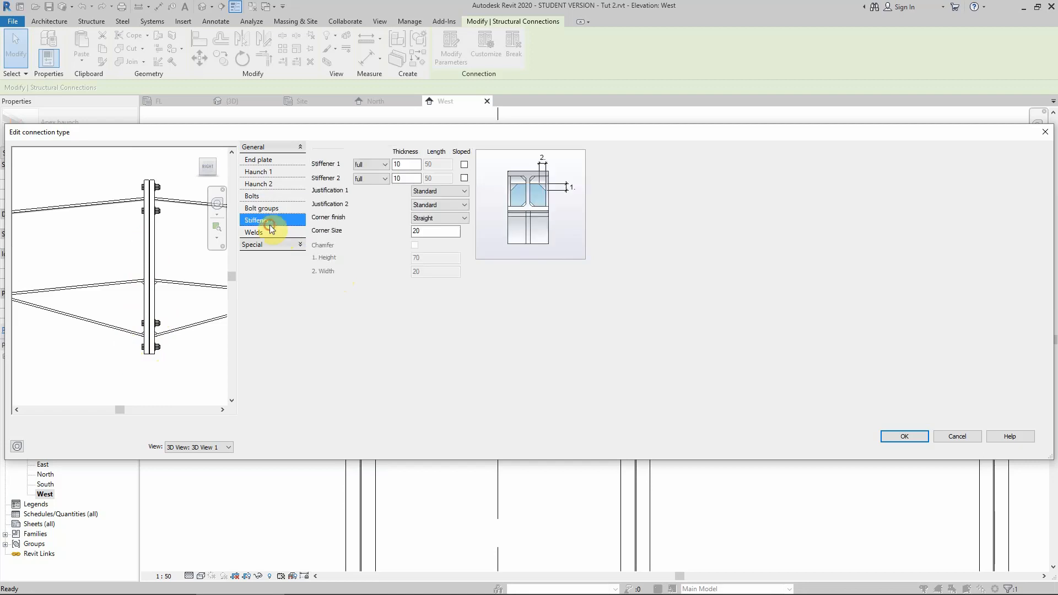
scroll(156, 283, "down", 3)
scroll(118, 286, "down", 1)
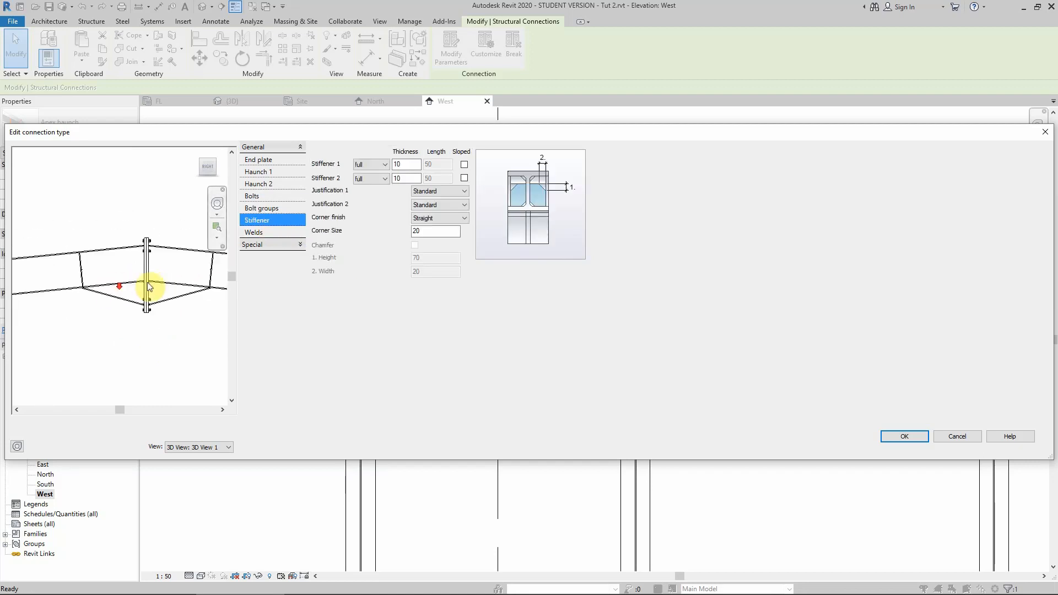
scroll(127, 298, "down", 2)
scroll(170, 292, "up", 1)
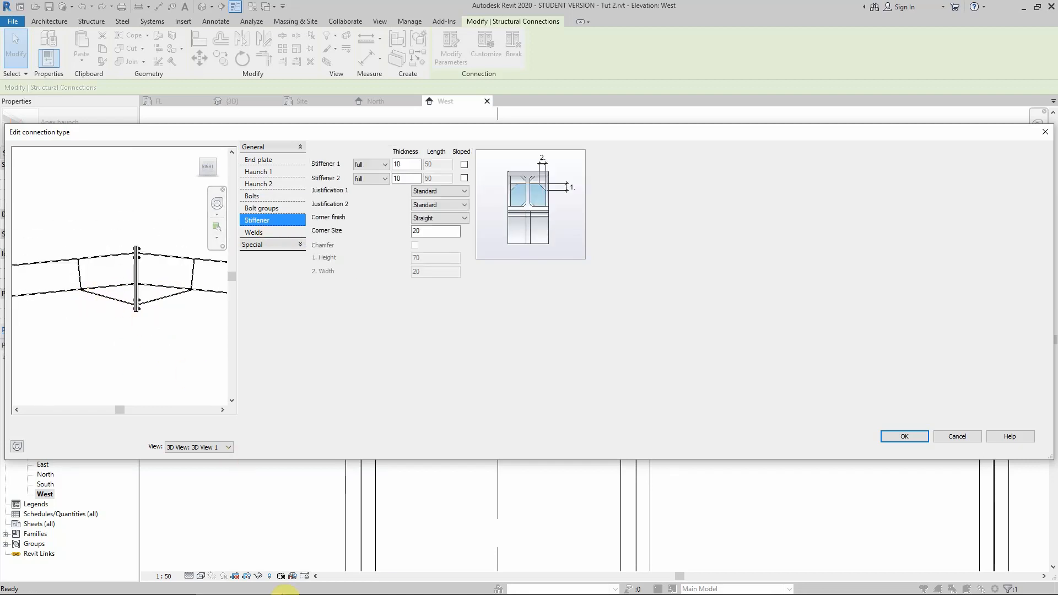
middle_click_drag(83, 279, 83, 283, "shift")
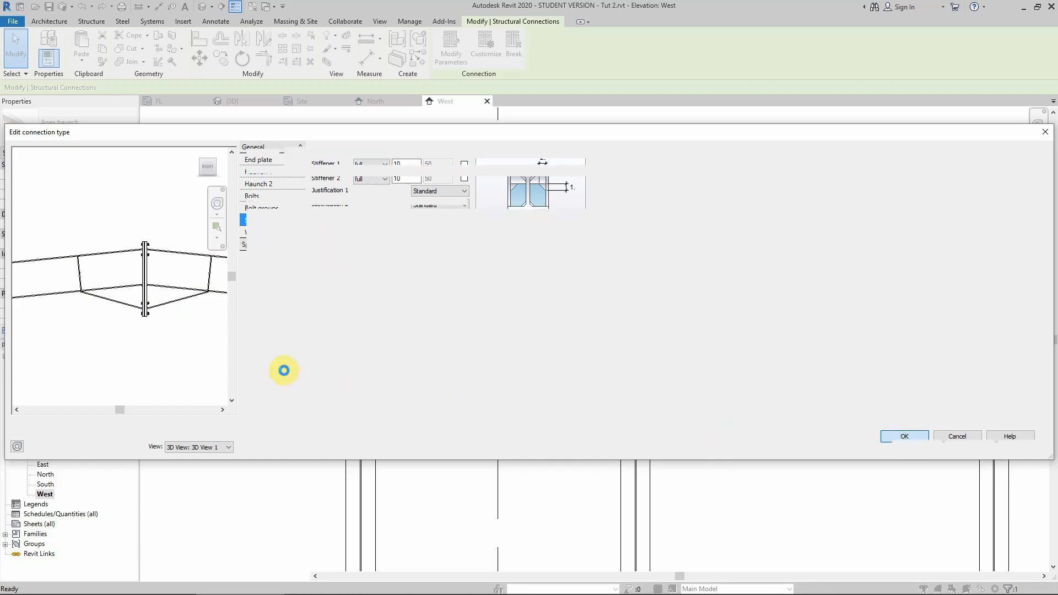
left_click(917, 446)
left_click(230, 371)
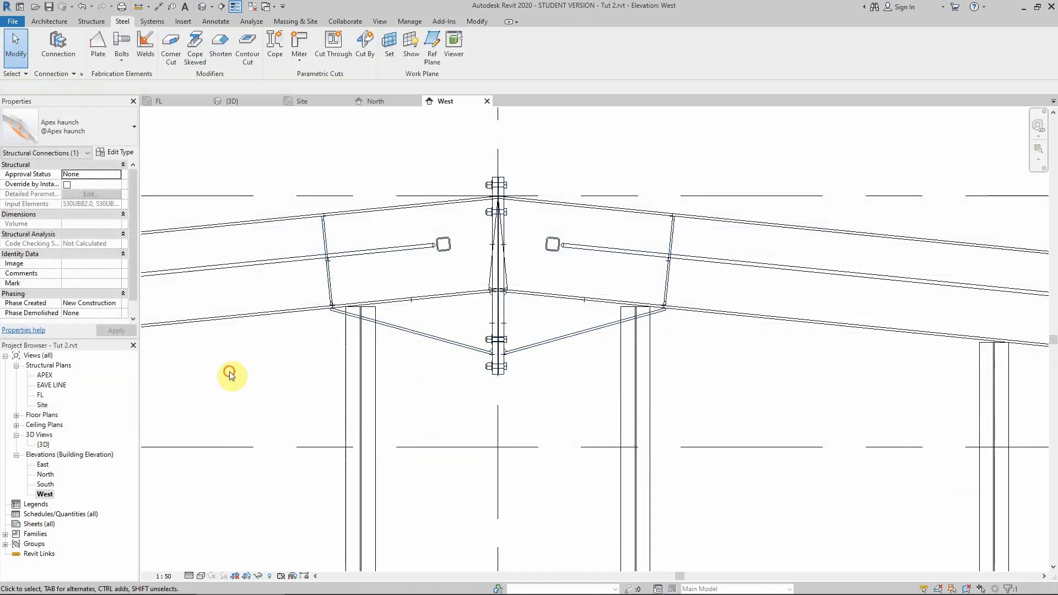
Open the 3D view, turn off its section box and return to the home view.
scroll(512, 342, "down", 5)
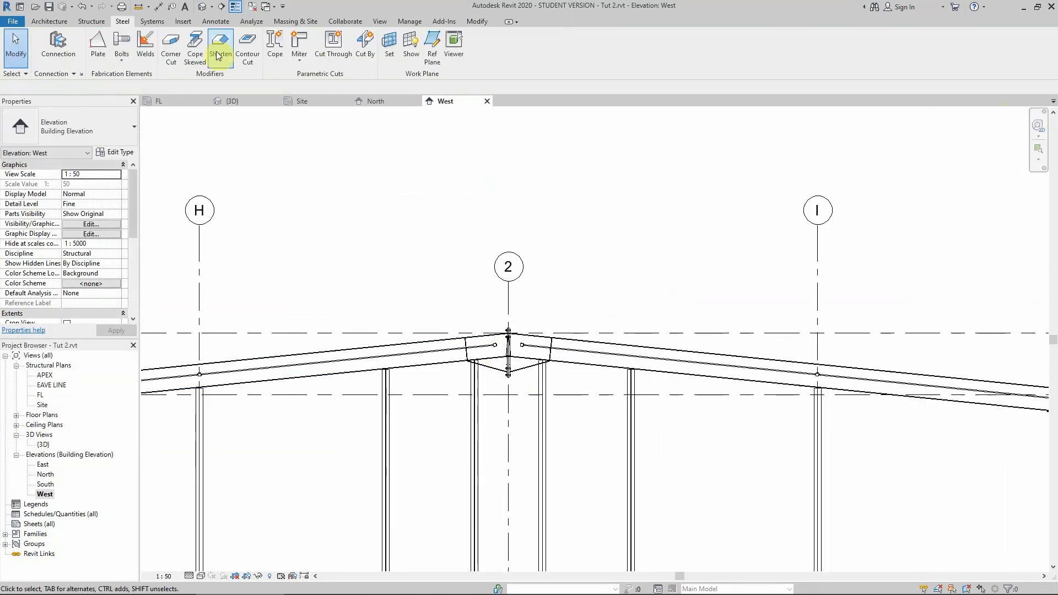
left_click(272, 101)
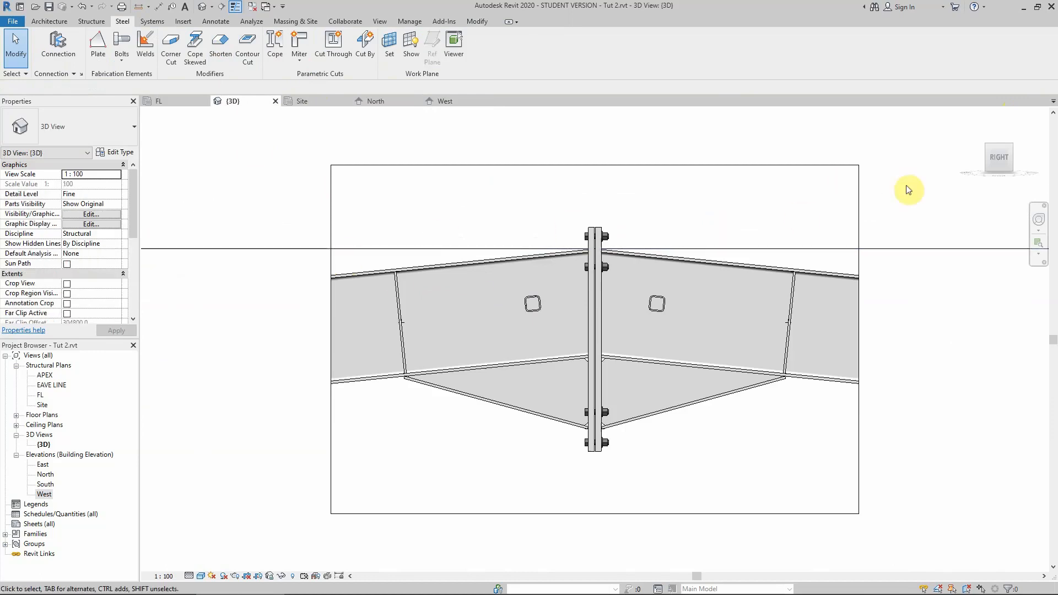
scroll(99, 313, "down", 3)
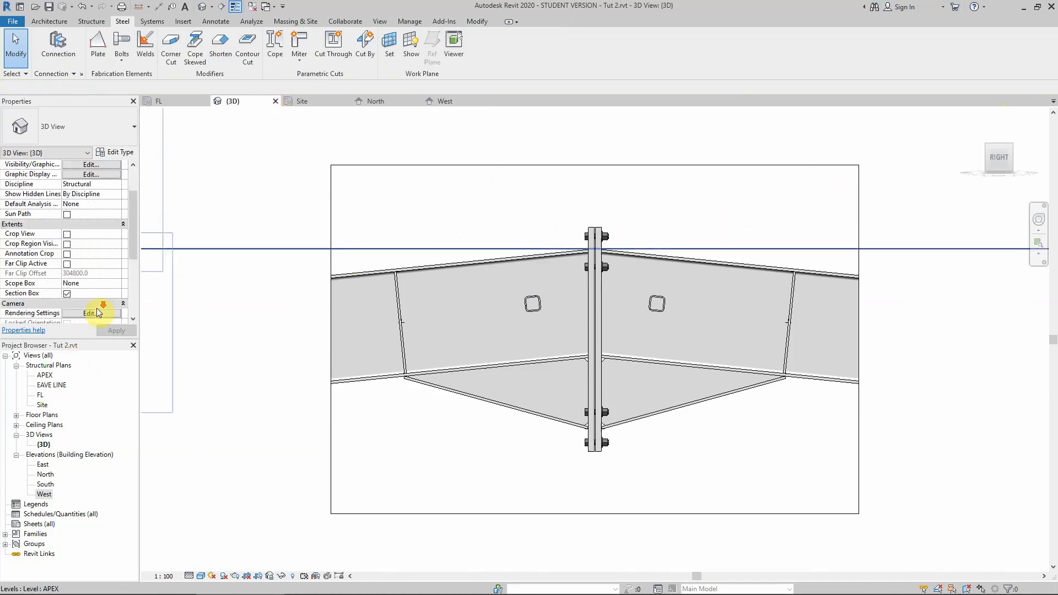
left_click(67, 293)
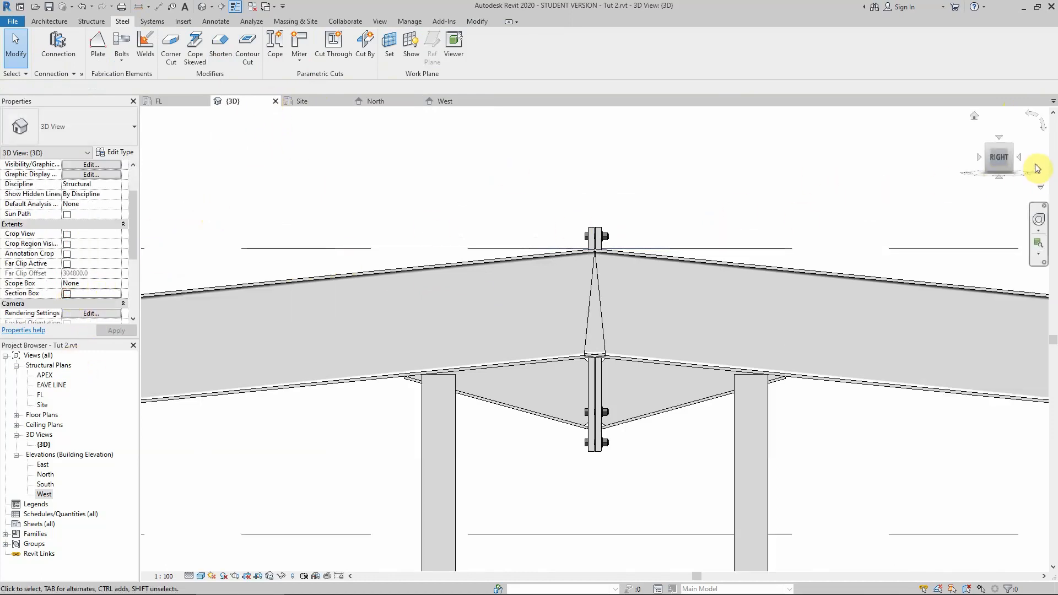
left_click(991, 148)
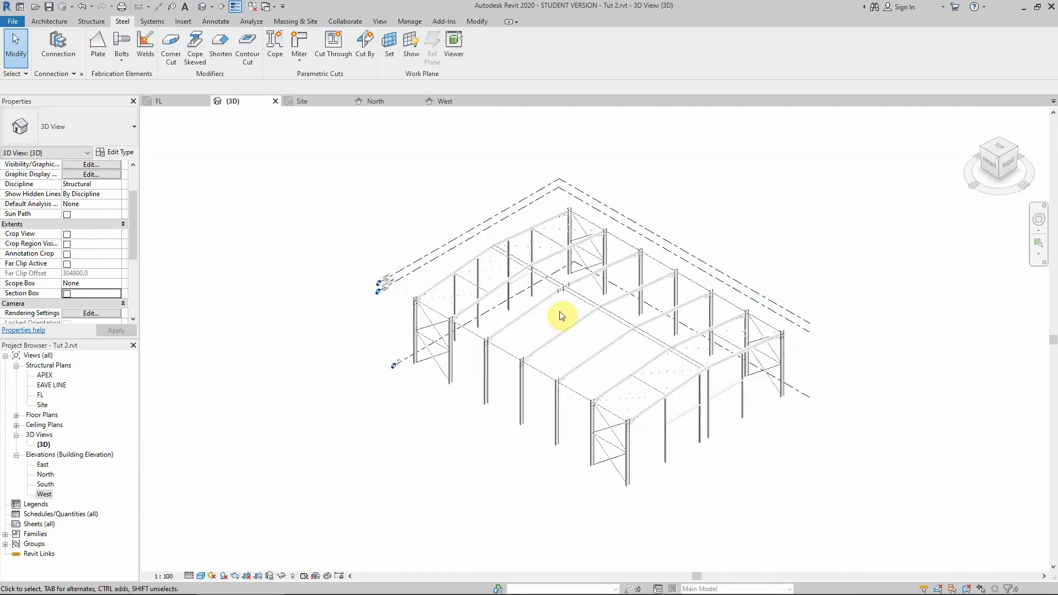
Select the apex haunch connection and start Propagate Connection.
scroll(570, 301, "up", 5)
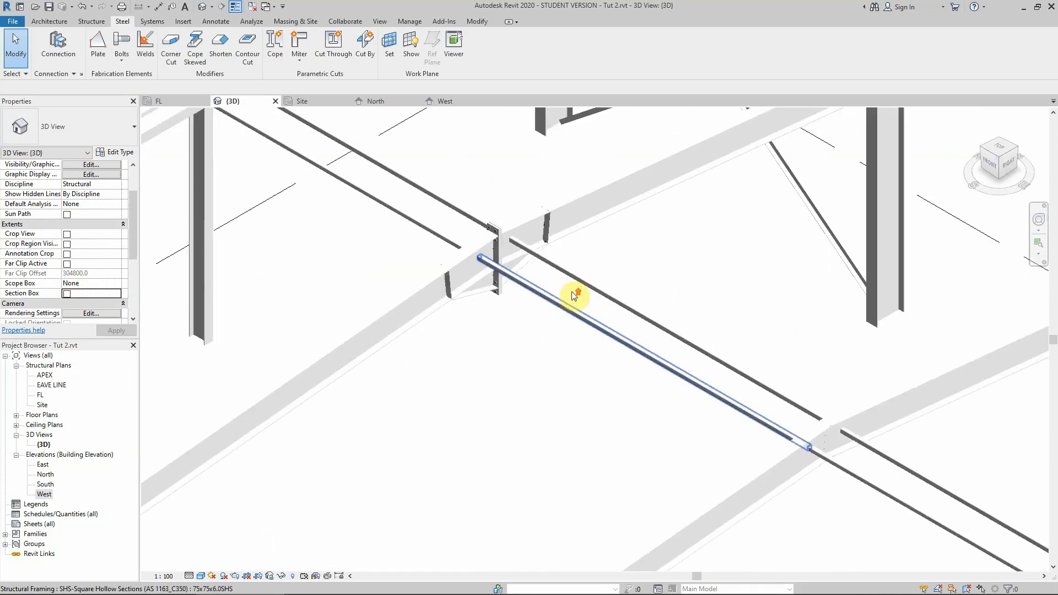
left_click(487, 293)
left_click(502, 439)
scroll(500, 441, "down", 3)
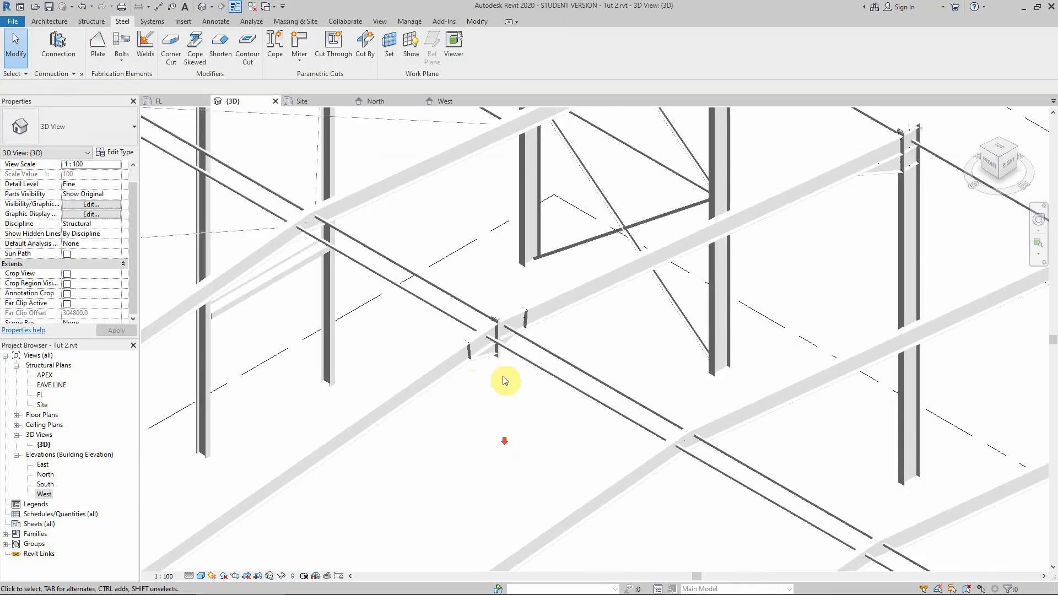
left_click(490, 351)
right_click(485, 355)
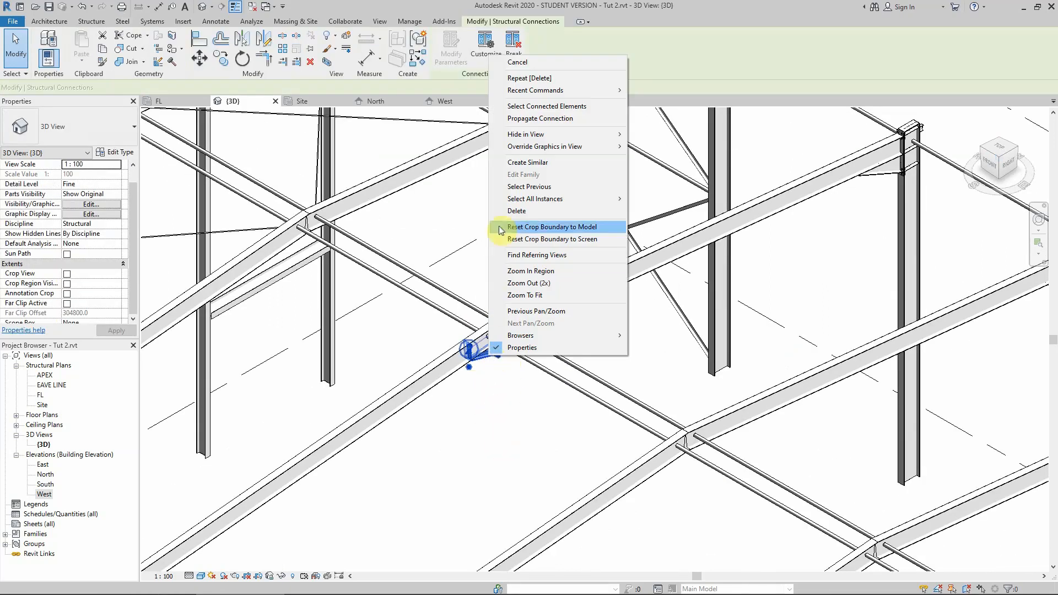
left_click(527, 118)
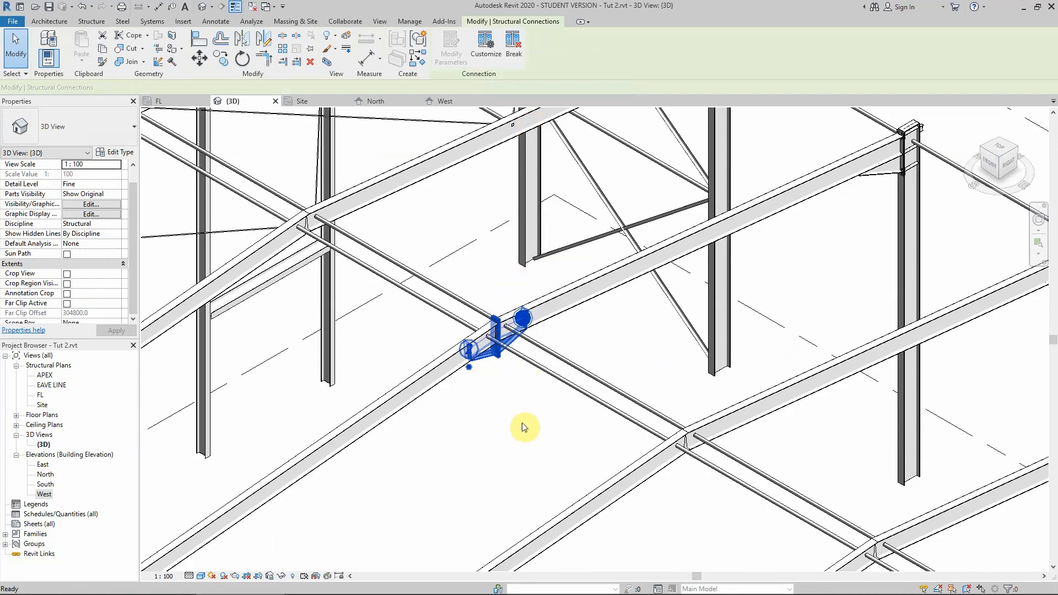
Propagate the apex haunch connection to the other rafter apexes and inspect the results.
scroll(520, 421, "down", 4)
scroll(519, 417, "down", 2)
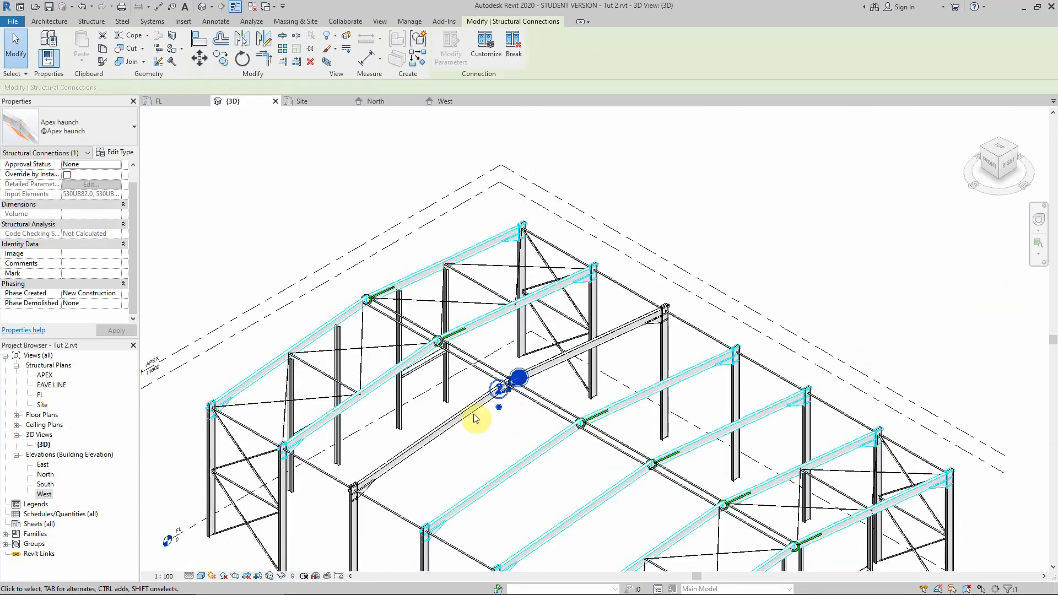
left_click(289, 222)
scroll(399, 236, "down", 2)
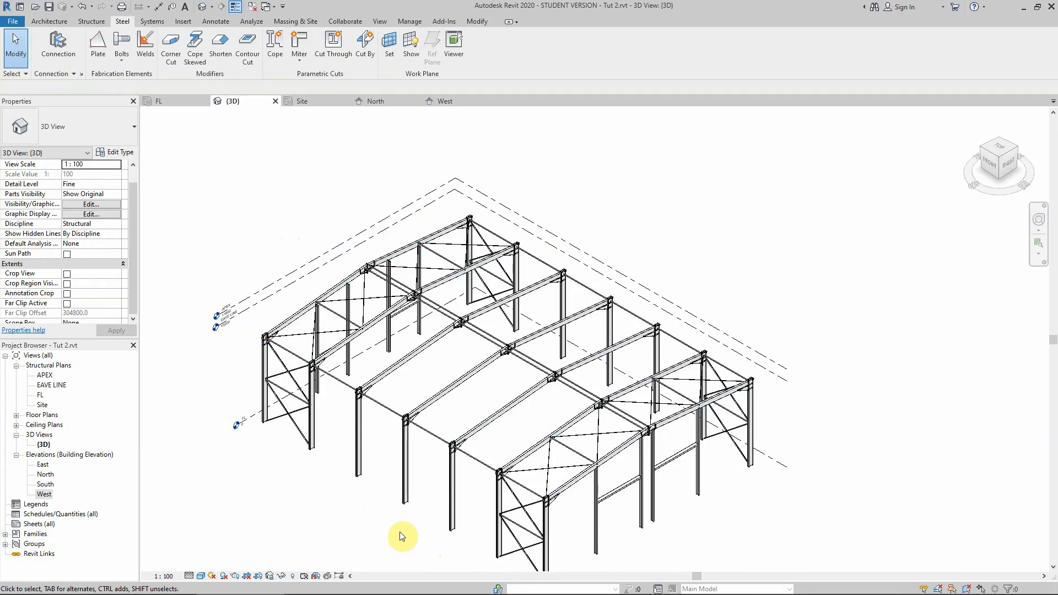
scroll(649, 439, "up", 3)
scroll(648, 441, "up", 8)
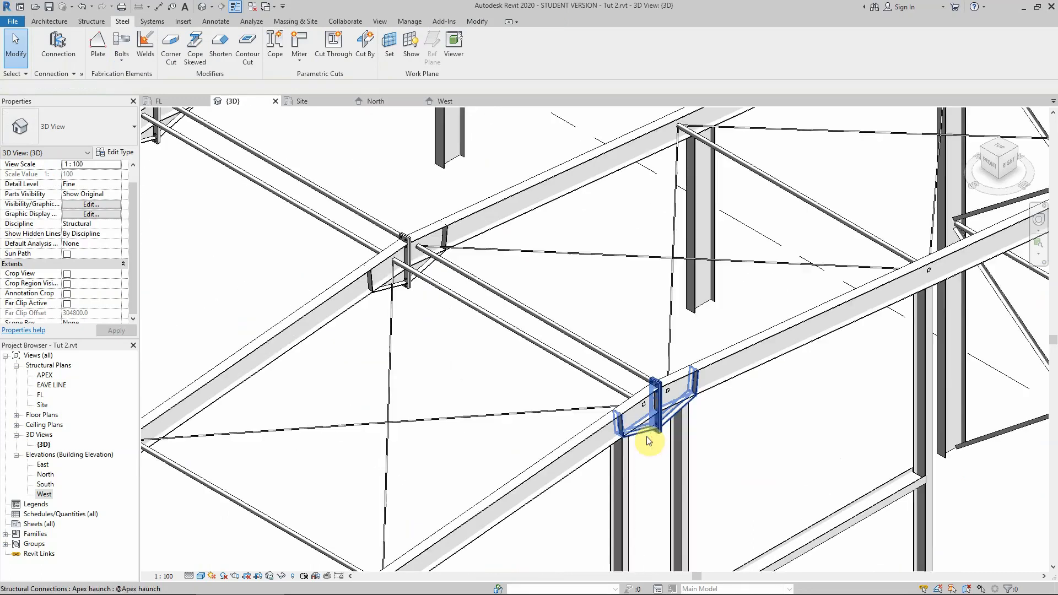
scroll(561, 359, "down", 8)
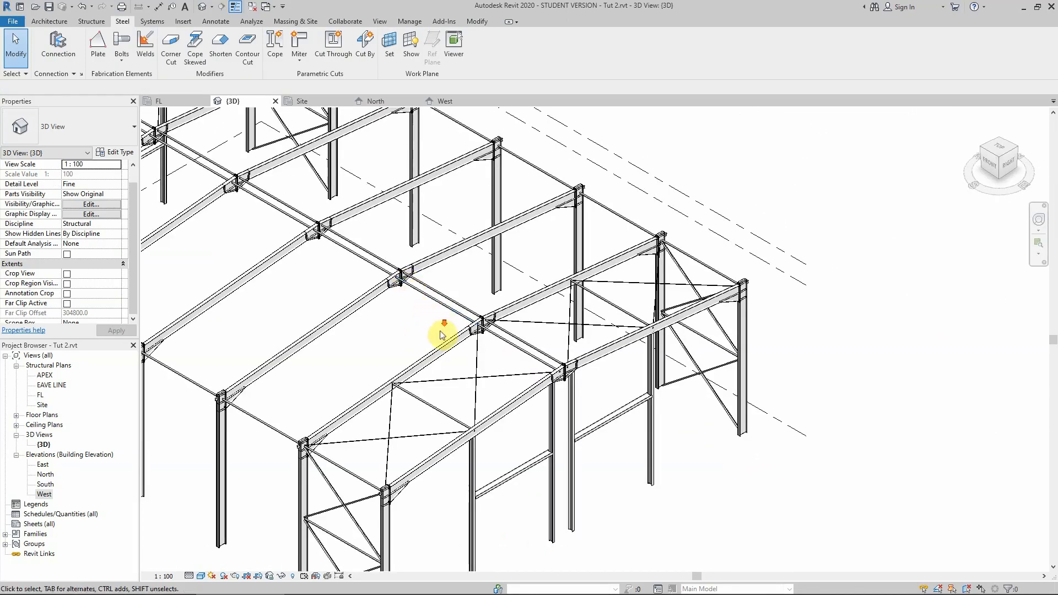